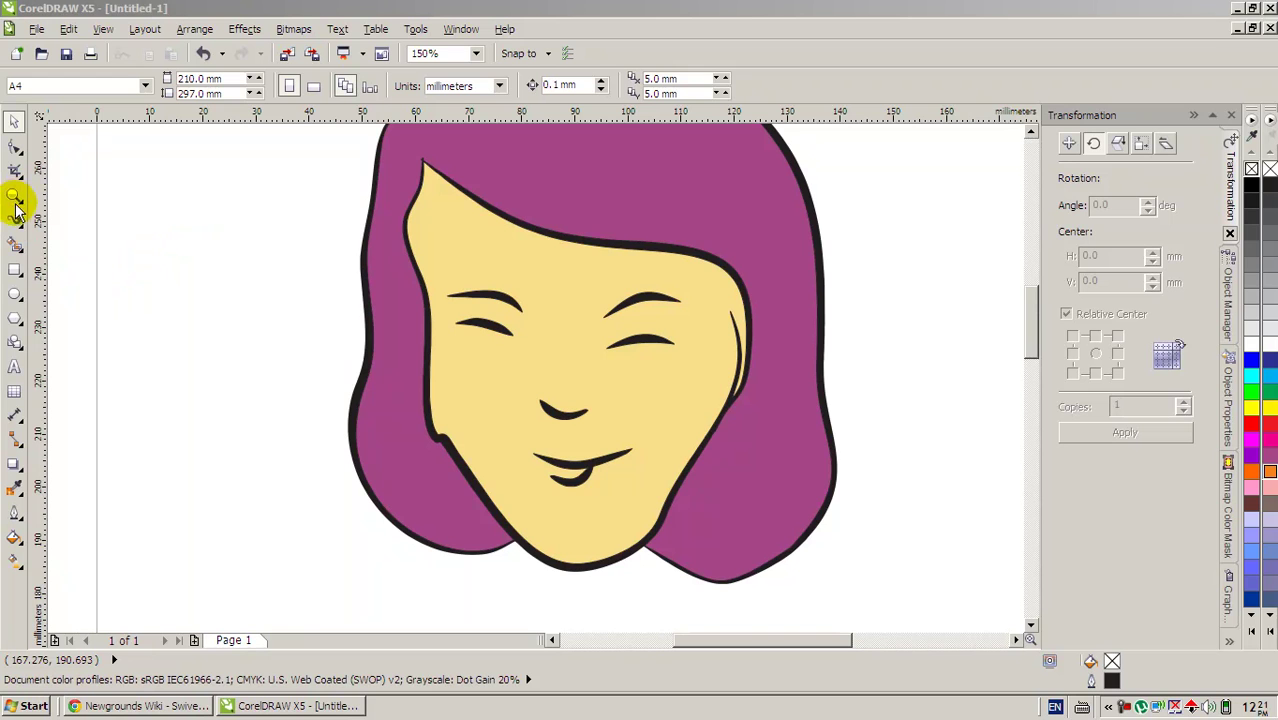
Draw a small rectangle to the left of the face and convert it to curves.
click(16, 270)
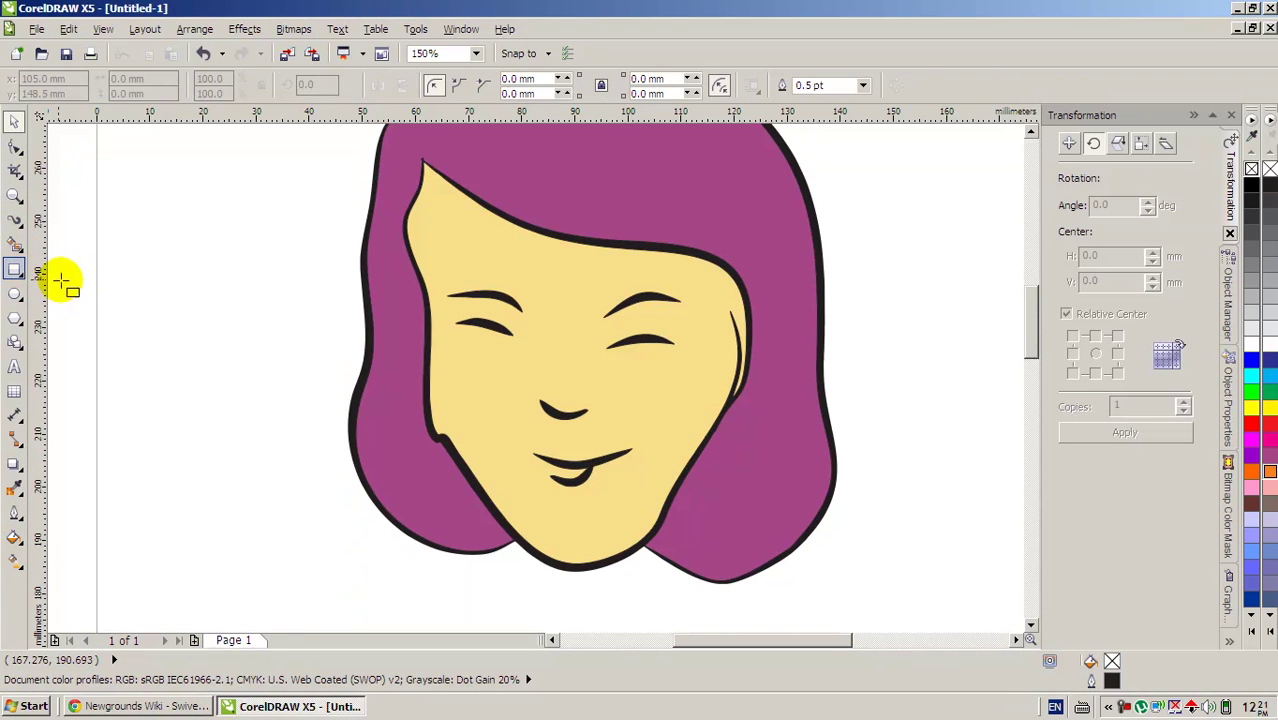
drag(136, 280, 254, 354)
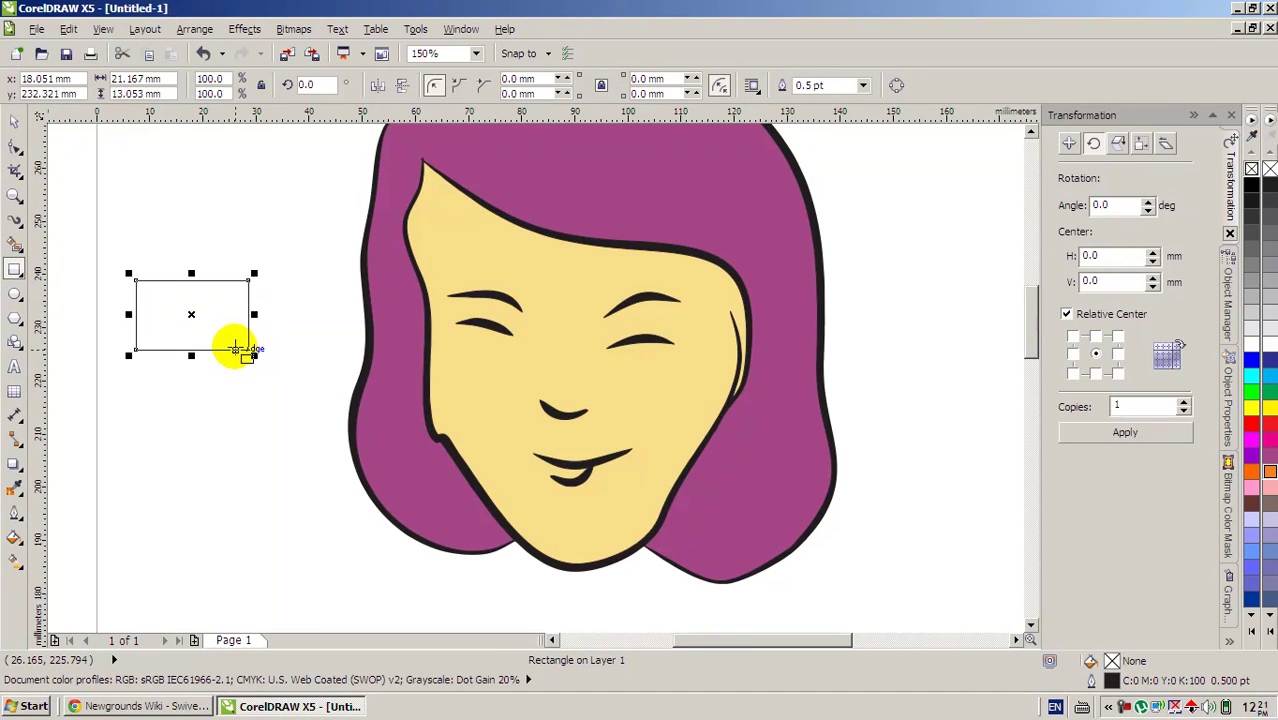
key(ctrl+q)
Drag the corner nodes to tilt the shape into an irregular four-sided outline.
click(14, 121)
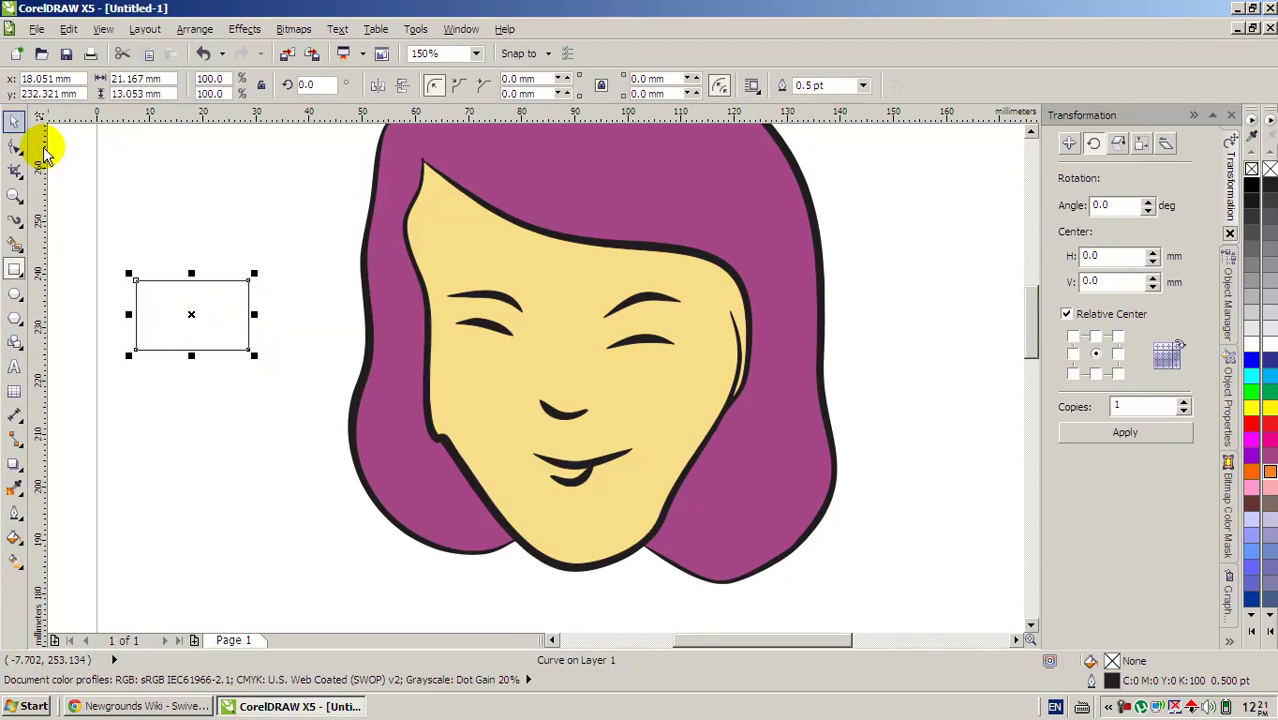
key(F10)
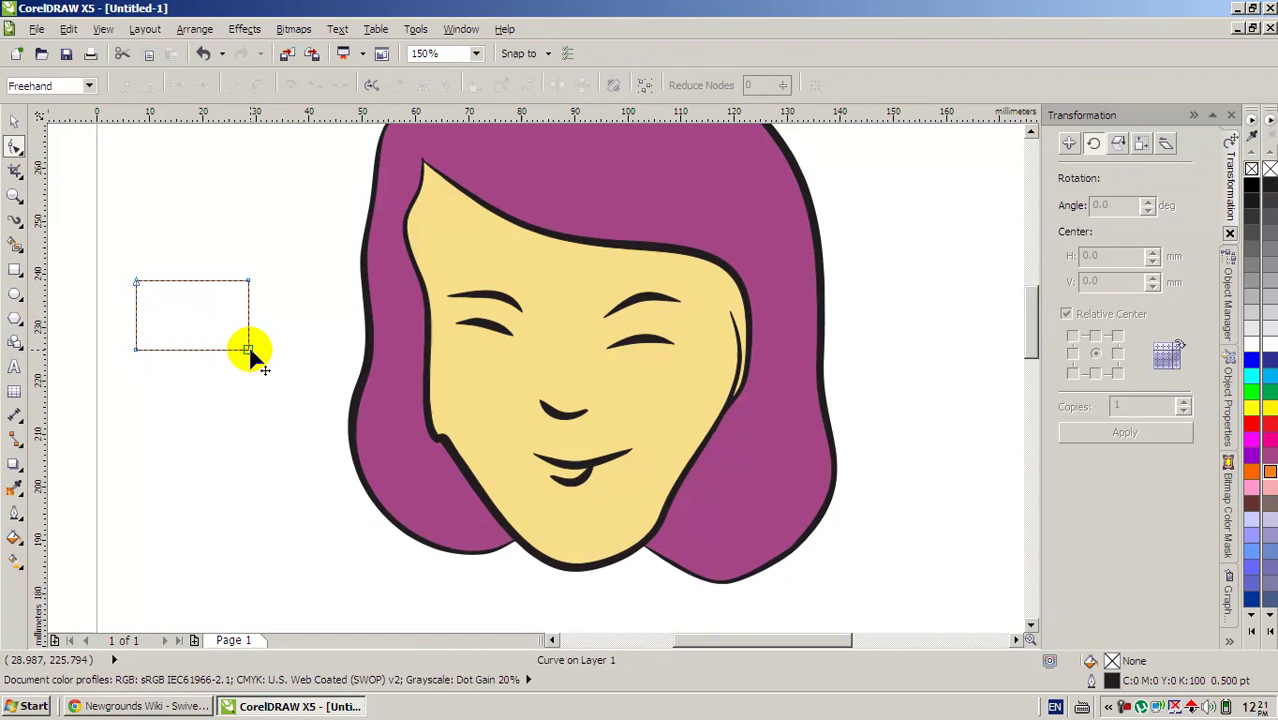
drag(250, 351, 244, 396)
drag(248, 282, 271, 325)
drag(247, 399, 244, 410)
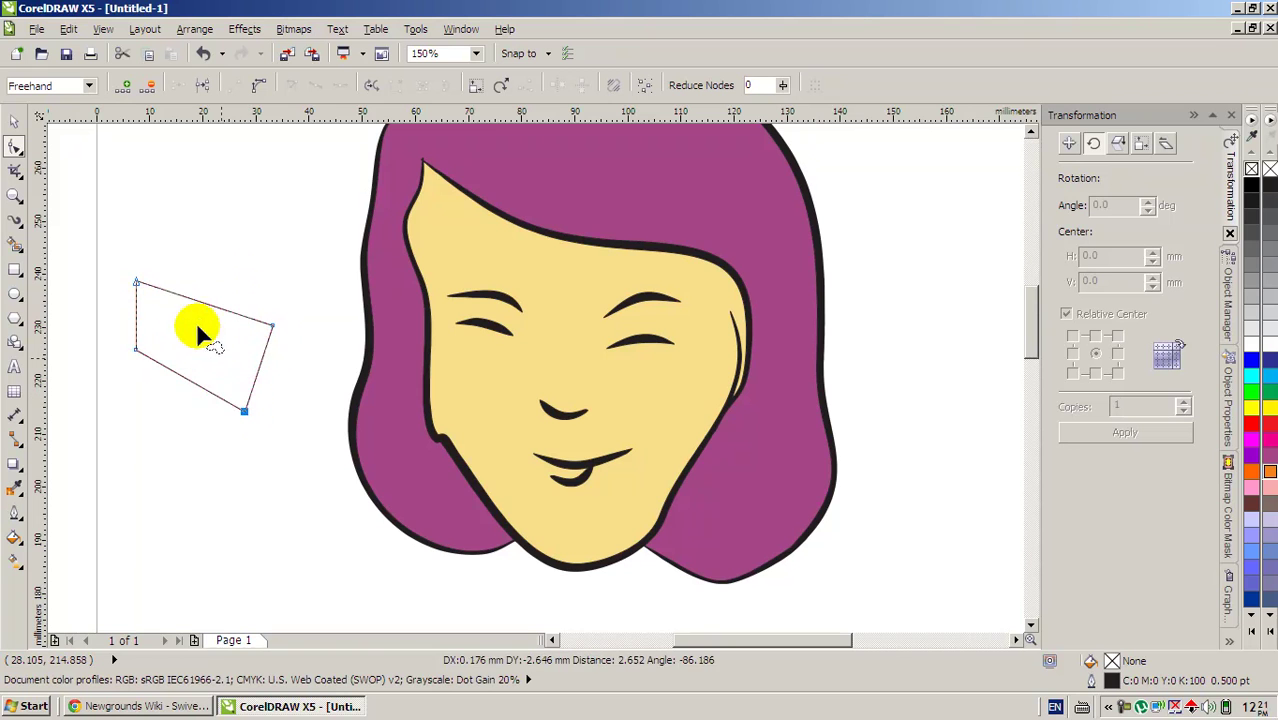
drag(135, 281, 169, 297)
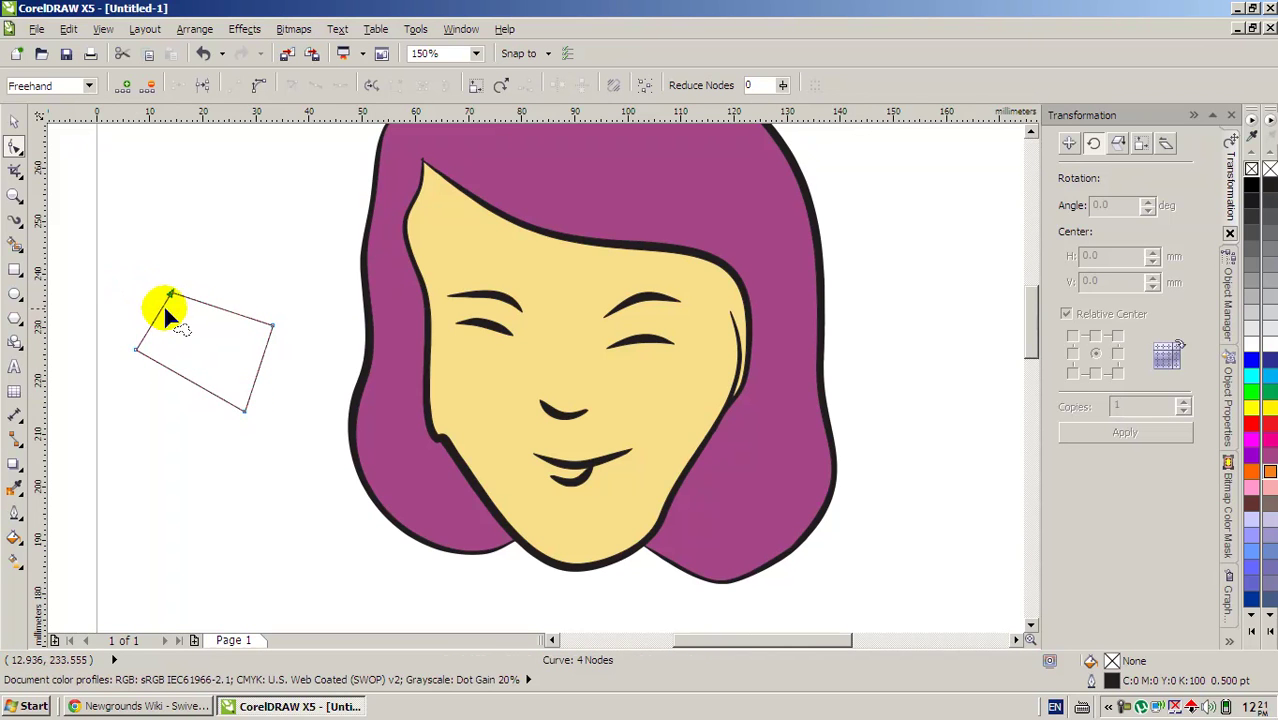
Convert the left side to a curve and bow it outward into a rounded arc.
scroll(158, 330, up, 1)
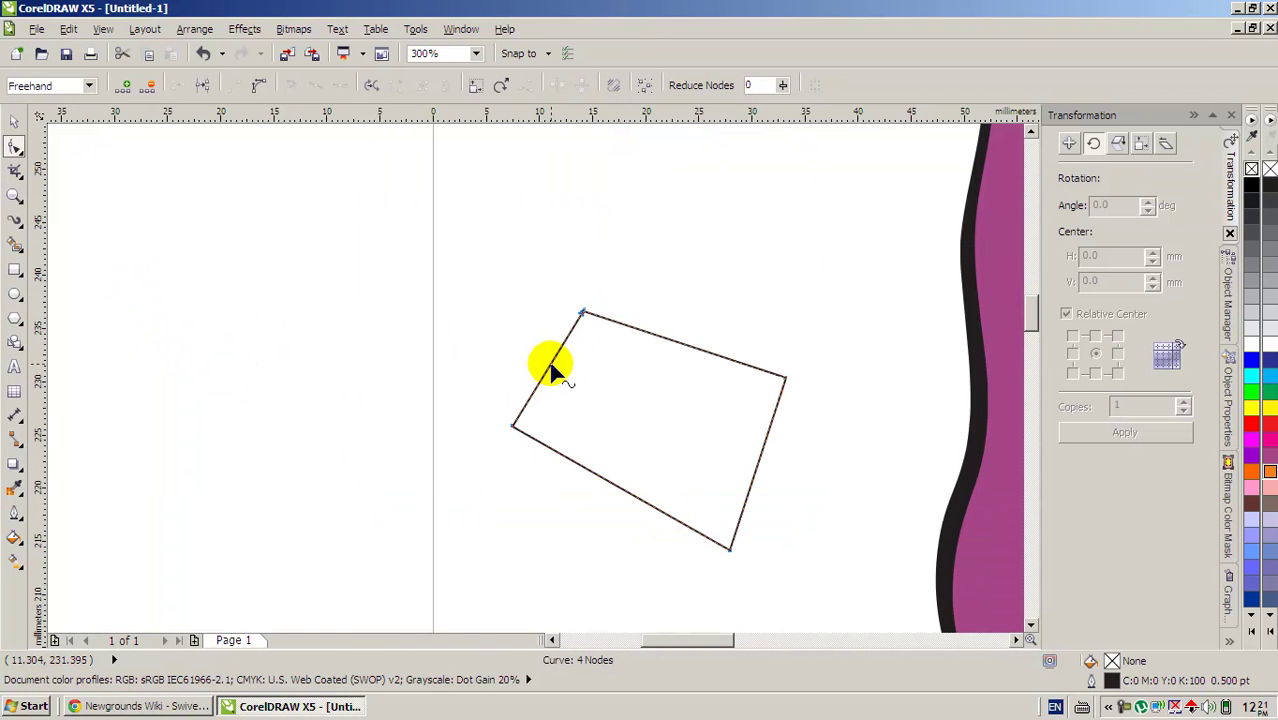
click(550, 369)
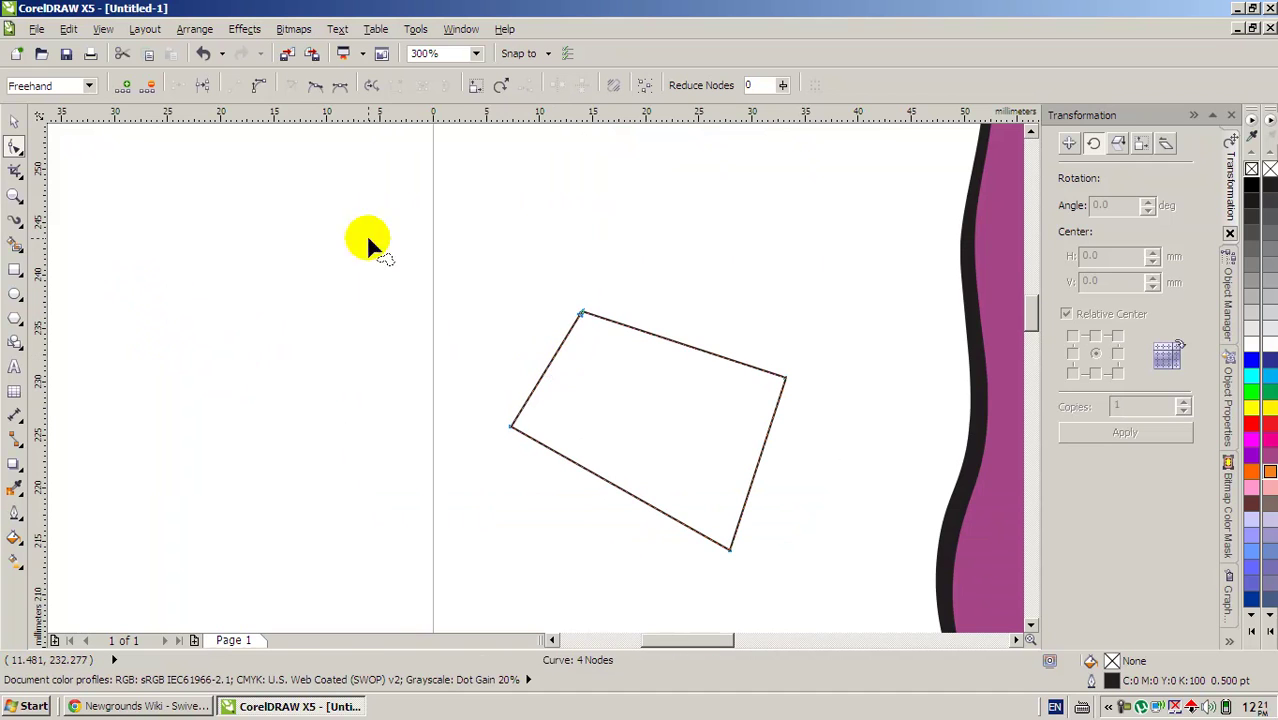
click(258, 85)
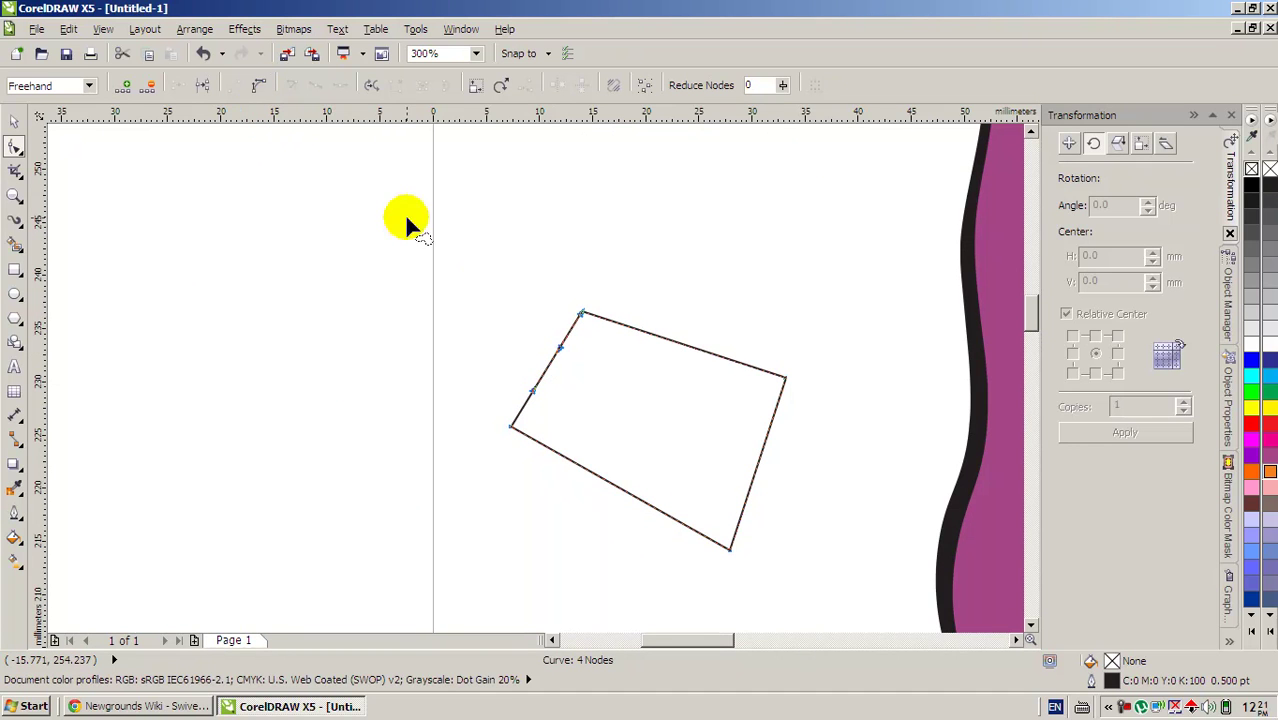
click(548, 370)
drag(550, 369, 510, 338)
Move the shape onto the left cheek and scale it down to 40.8%.
click(14, 121)
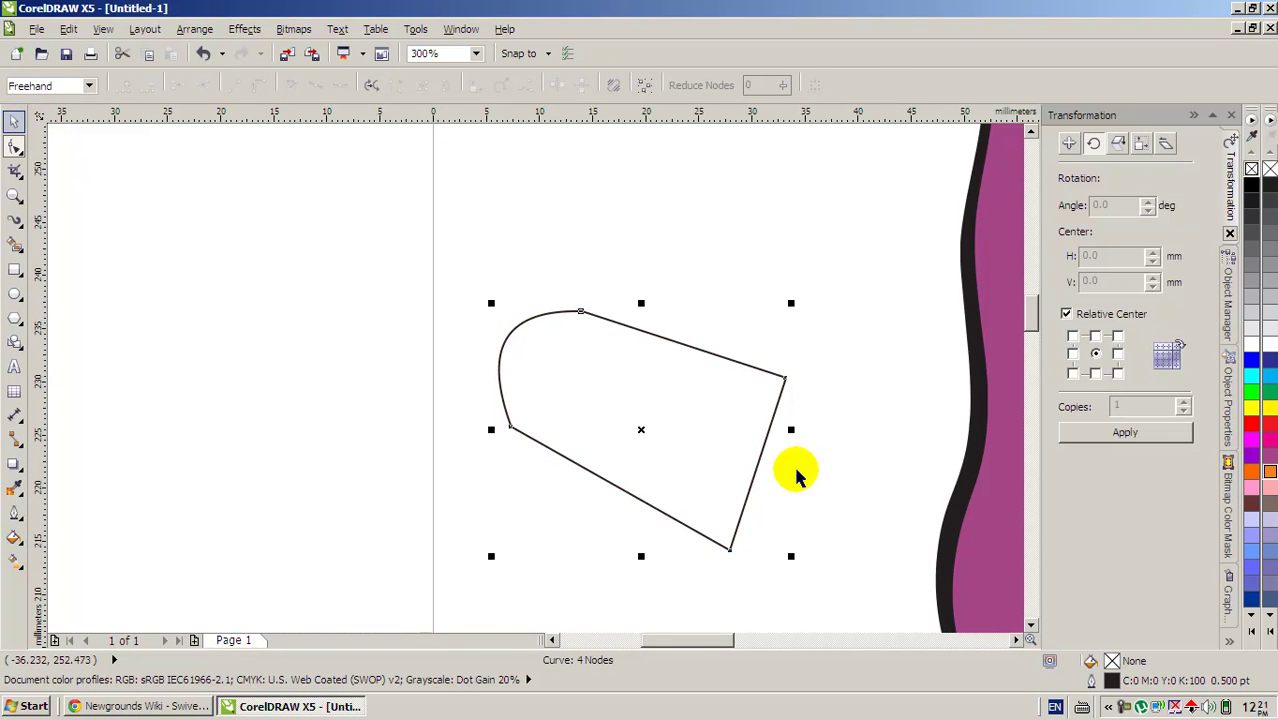
scroll(536, 371, down, 2)
drag(554, 381, 807, 425)
click(686, 352)
click(693, 357)
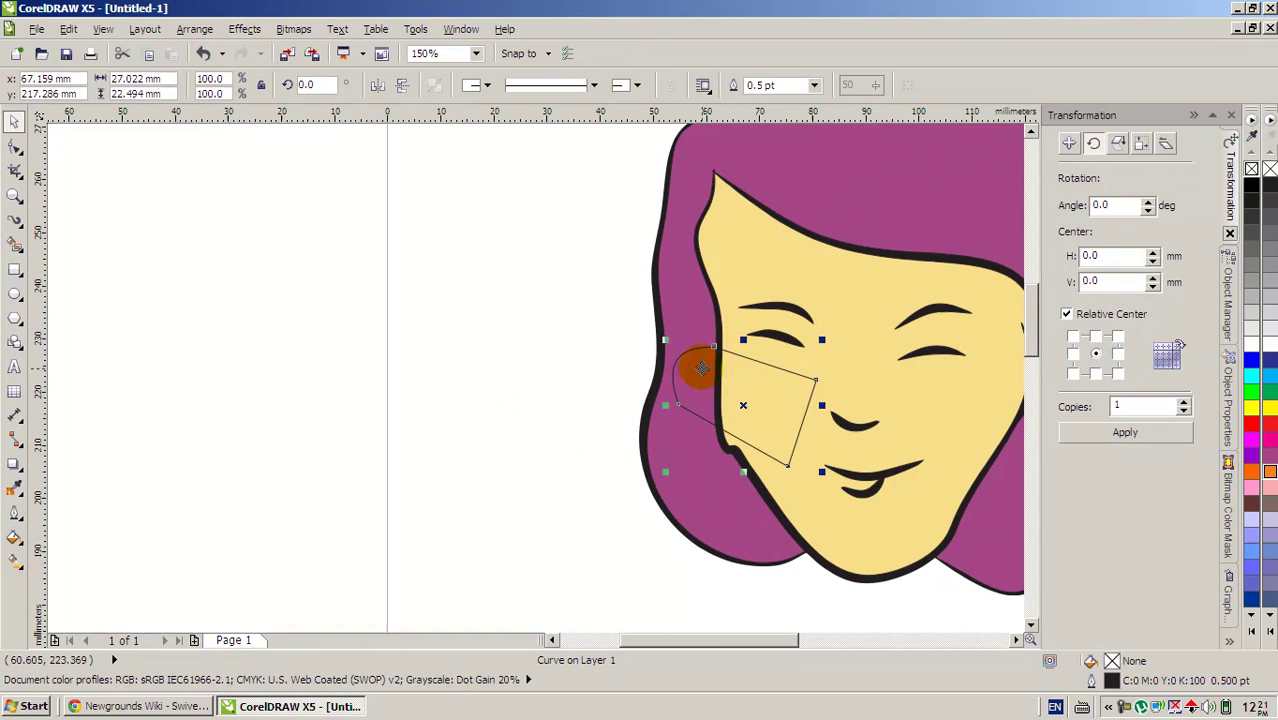
drag(664, 339, 775, 414)
scroll(775, 414, up, 2)
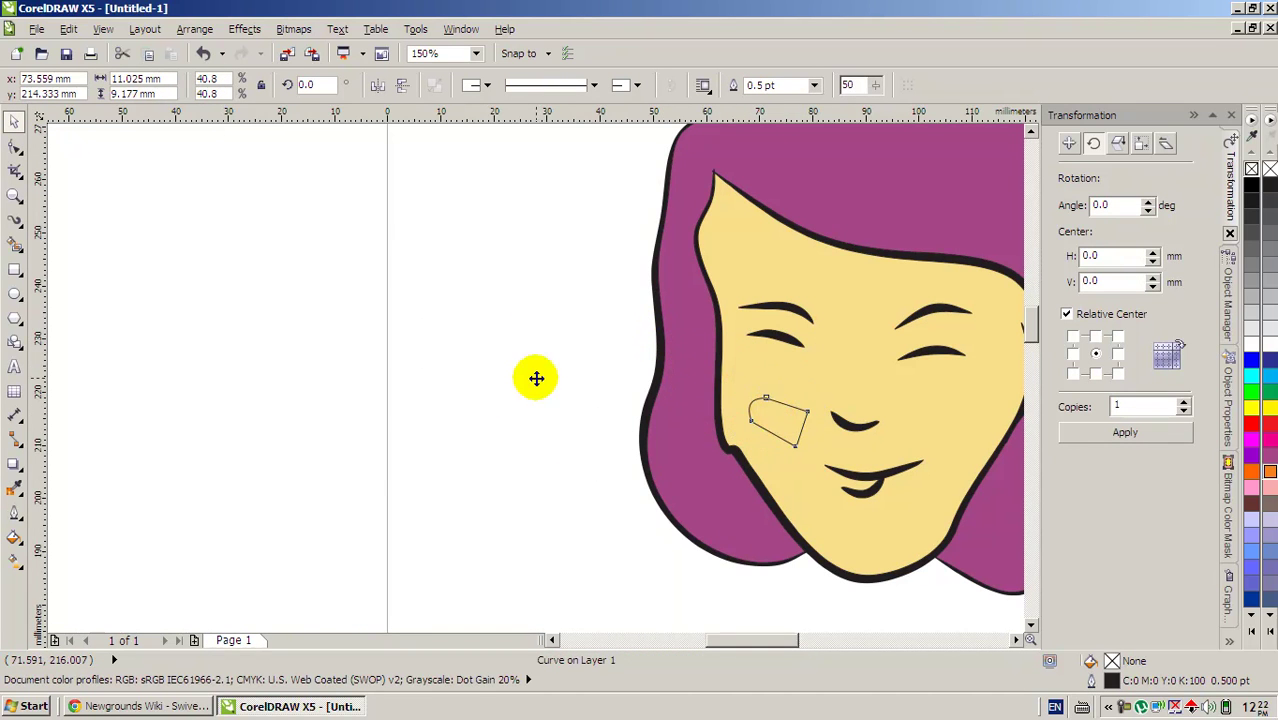
drag(540, 403, 504, 370)
Curve the right, lower-left and bottom sides into a smooth almond-like blob.
key(F5)
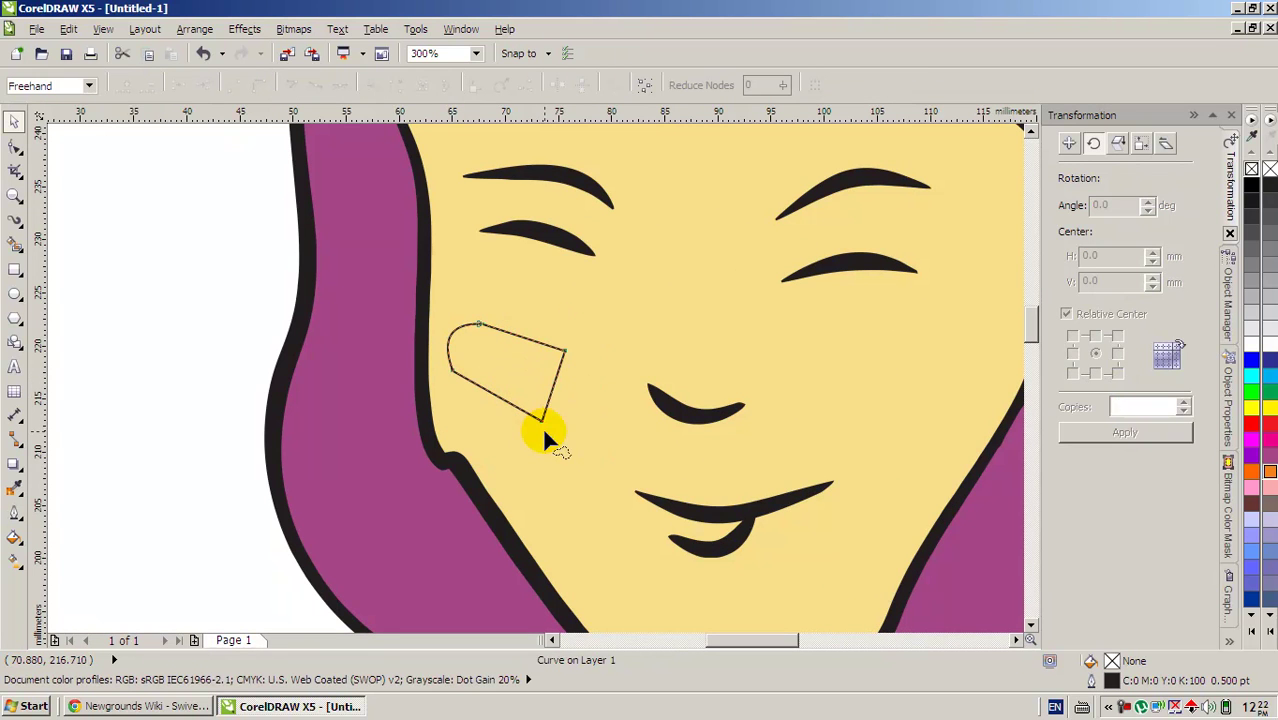
scroll(540, 427, up, 2)
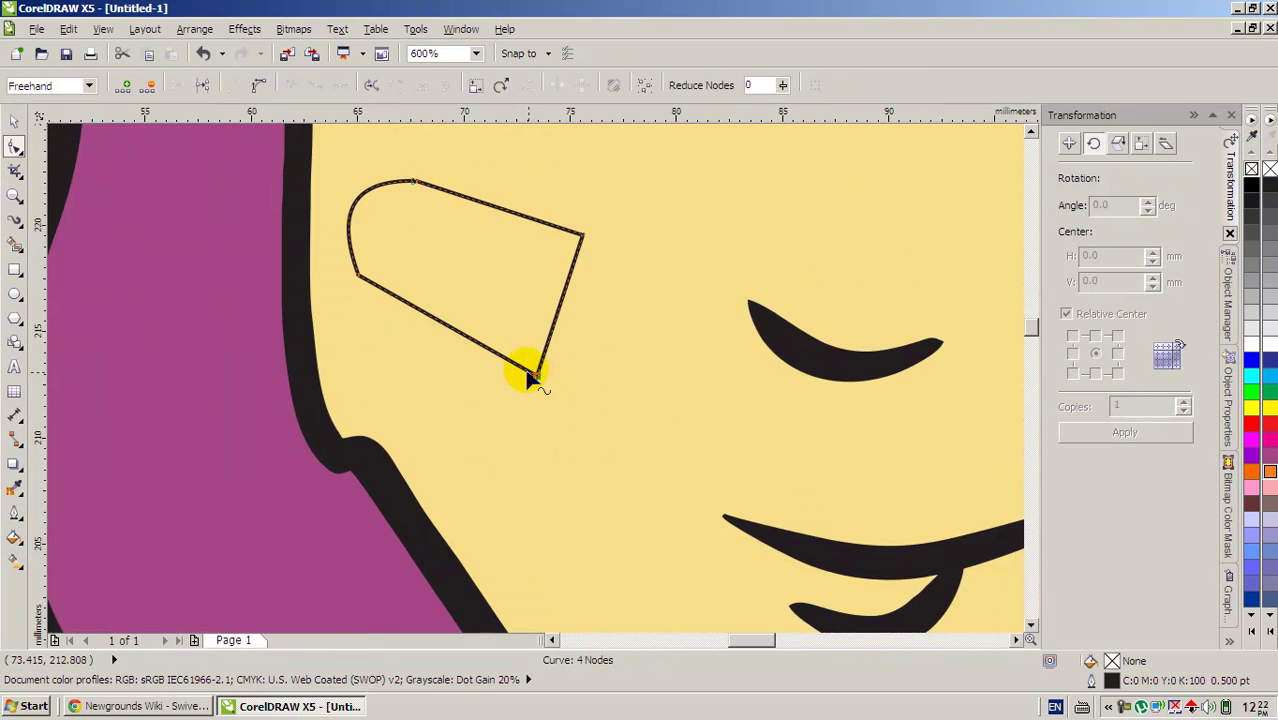
click(258, 87)
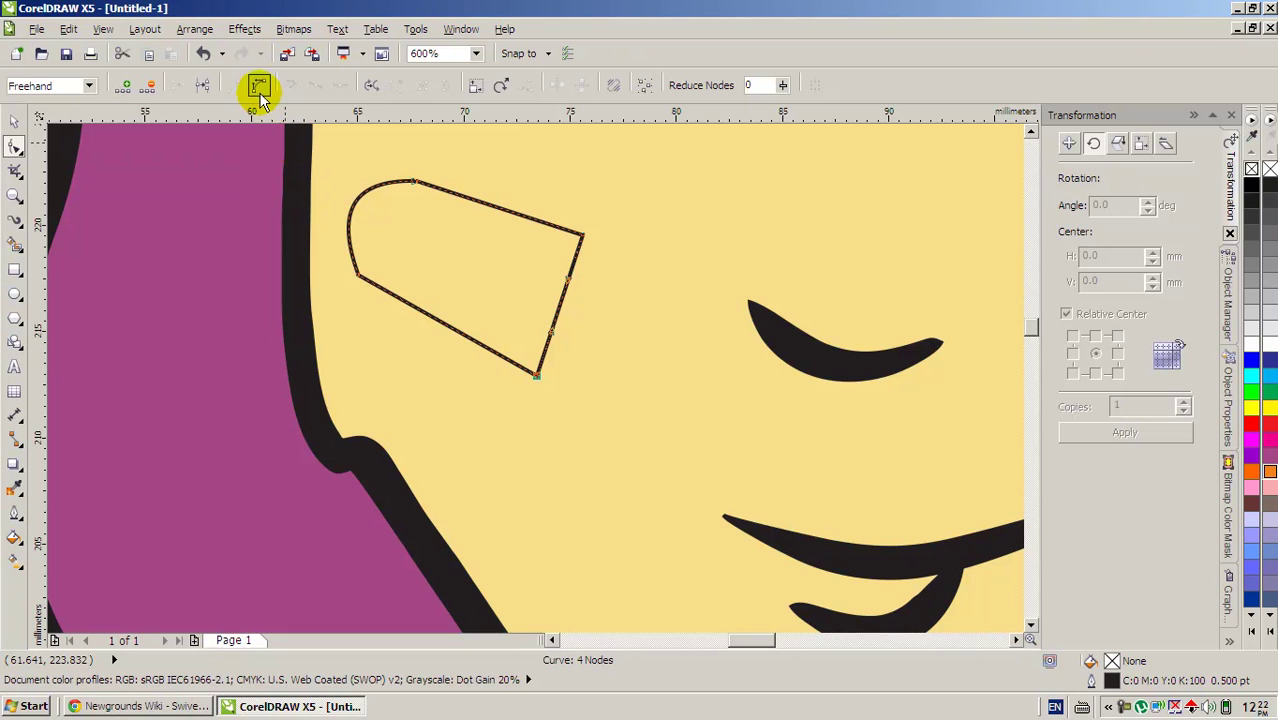
click(538, 374)
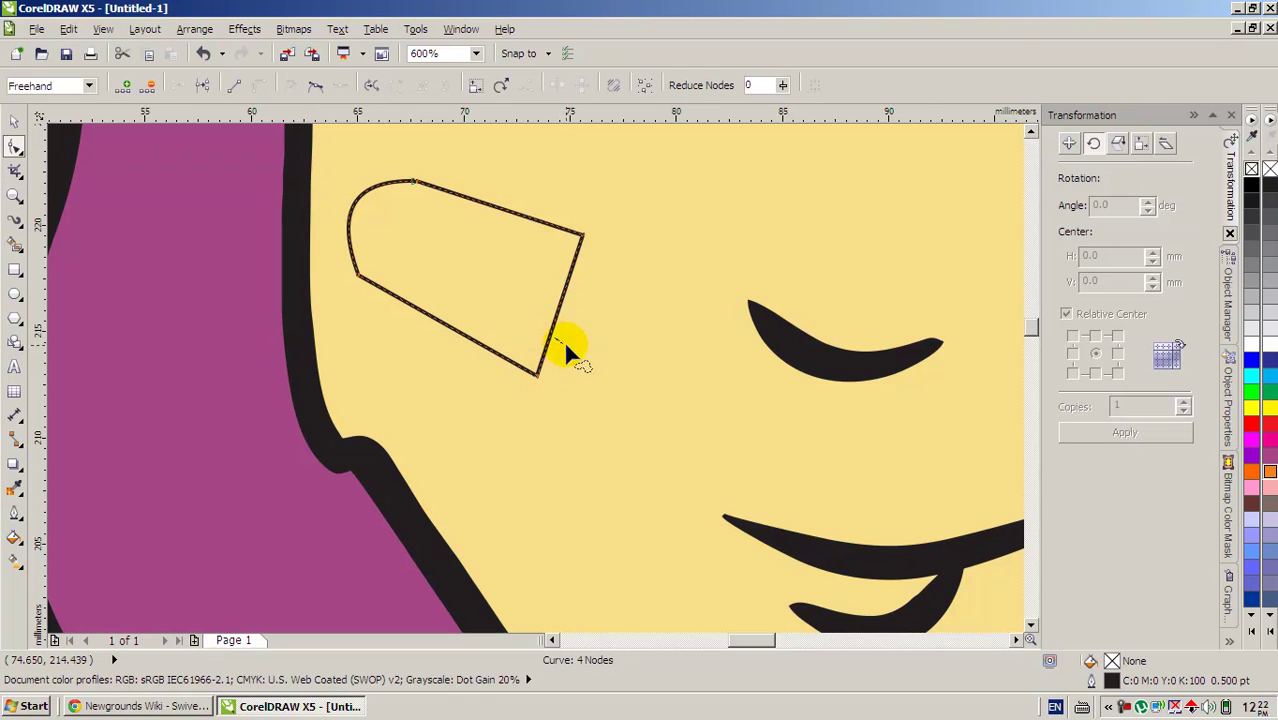
click(538, 374)
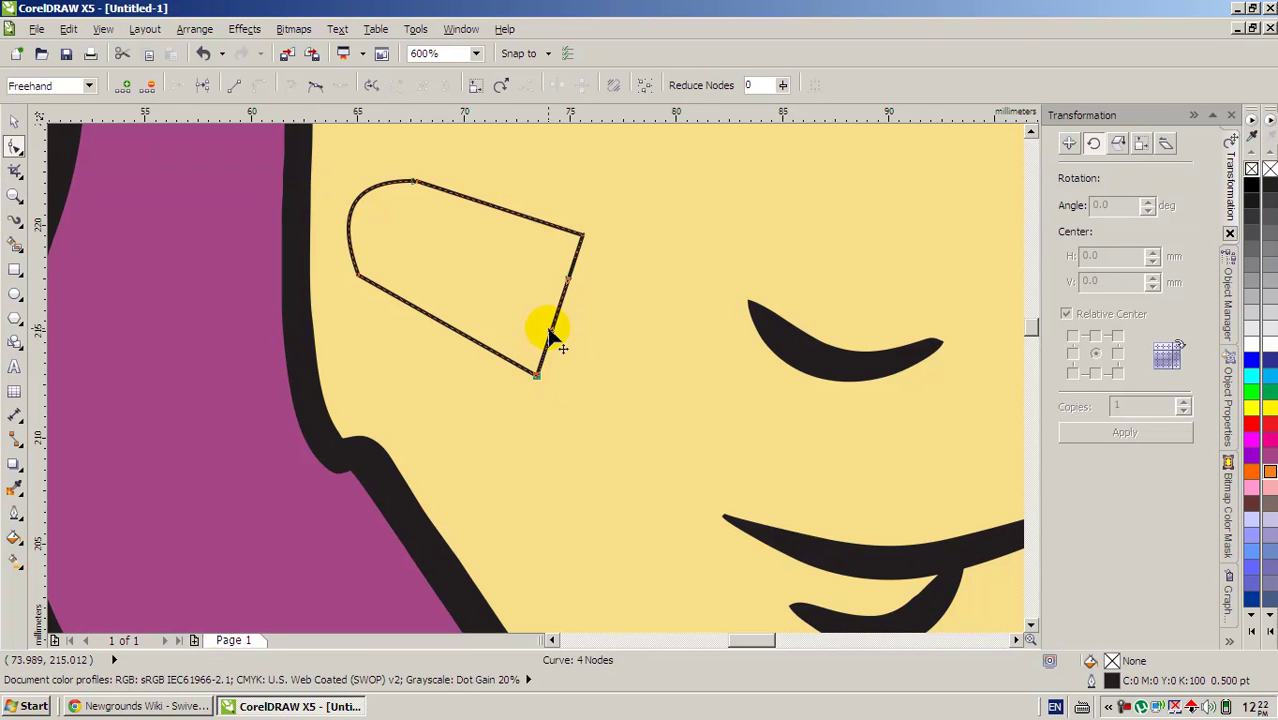
drag(570, 342, 602, 268)
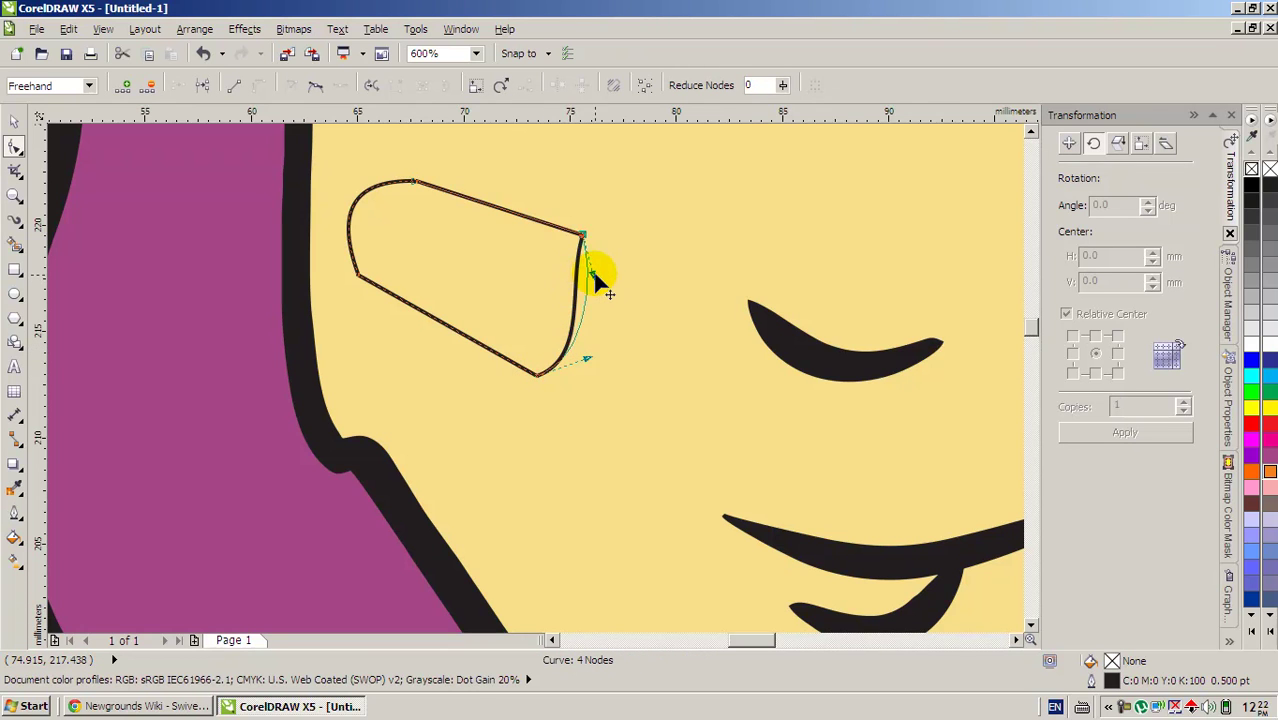
click(416, 309)
click(259, 88)
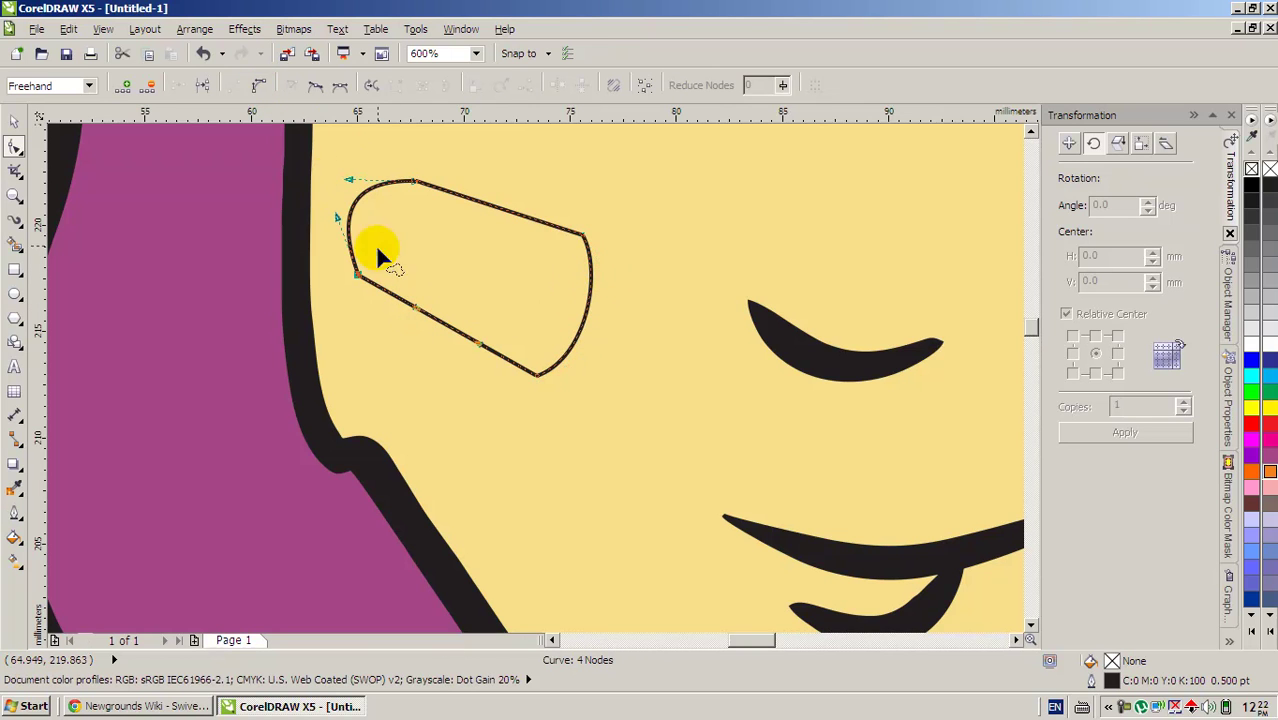
drag(415, 308, 394, 385)
drag(485, 348, 504, 380)
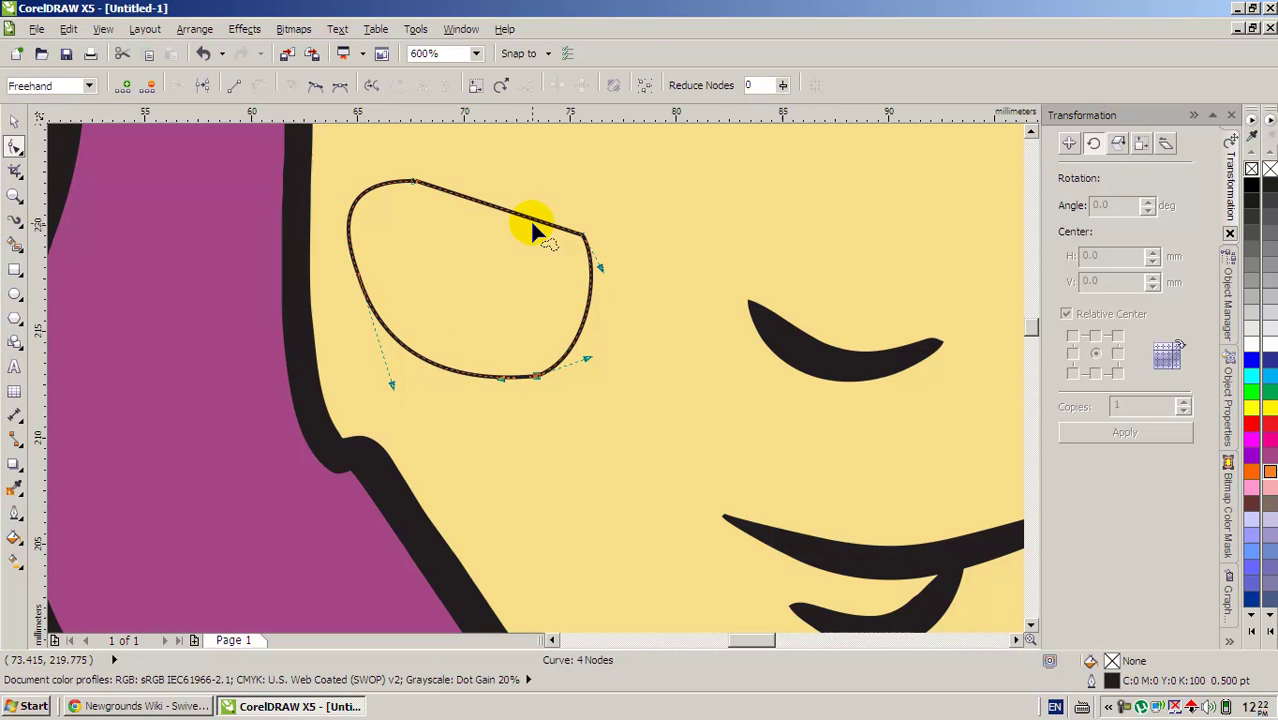
Give the cheek blob a cyan fill from the palette and remove its outline.
click(14, 122)
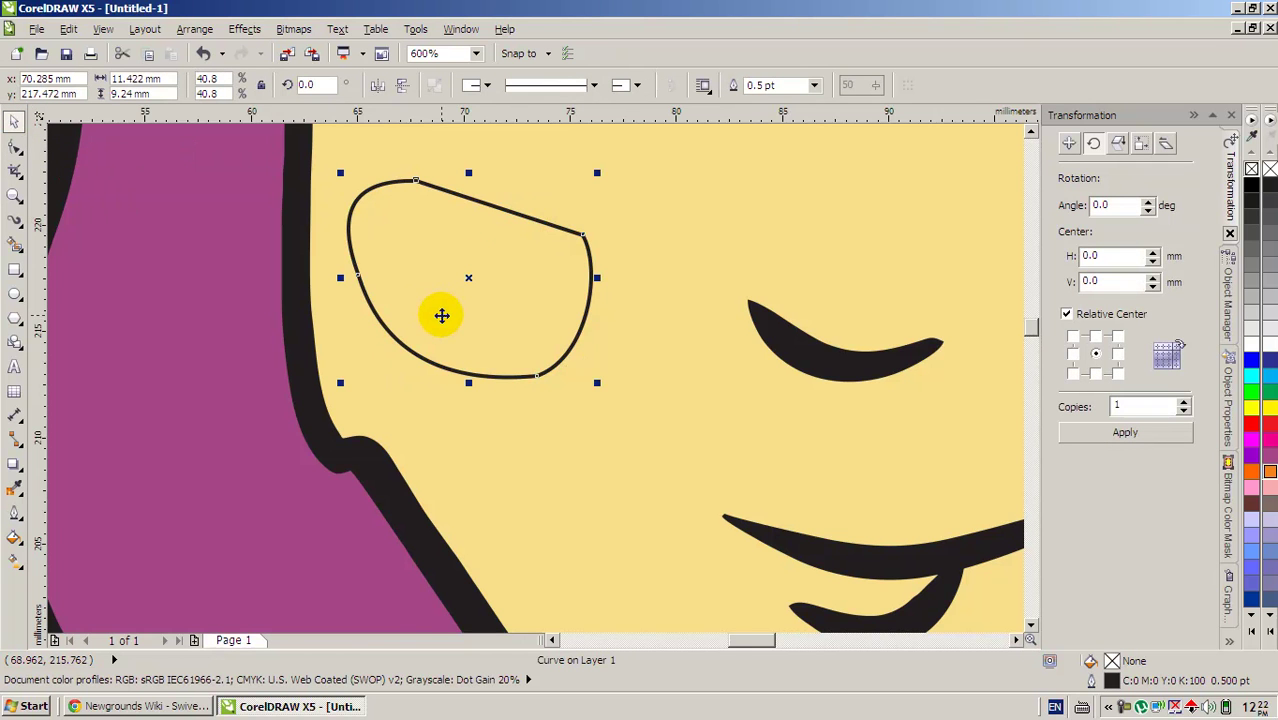
scroll(442, 315, down, 1)
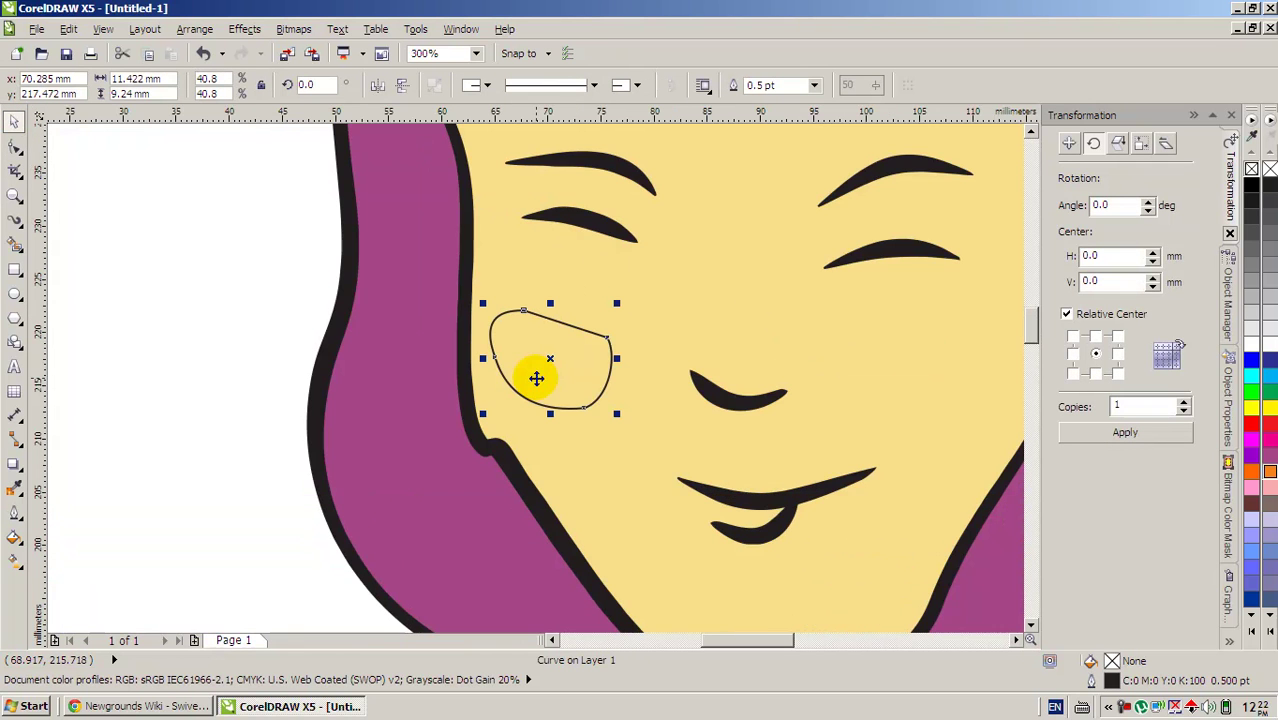
click(1268, 377)
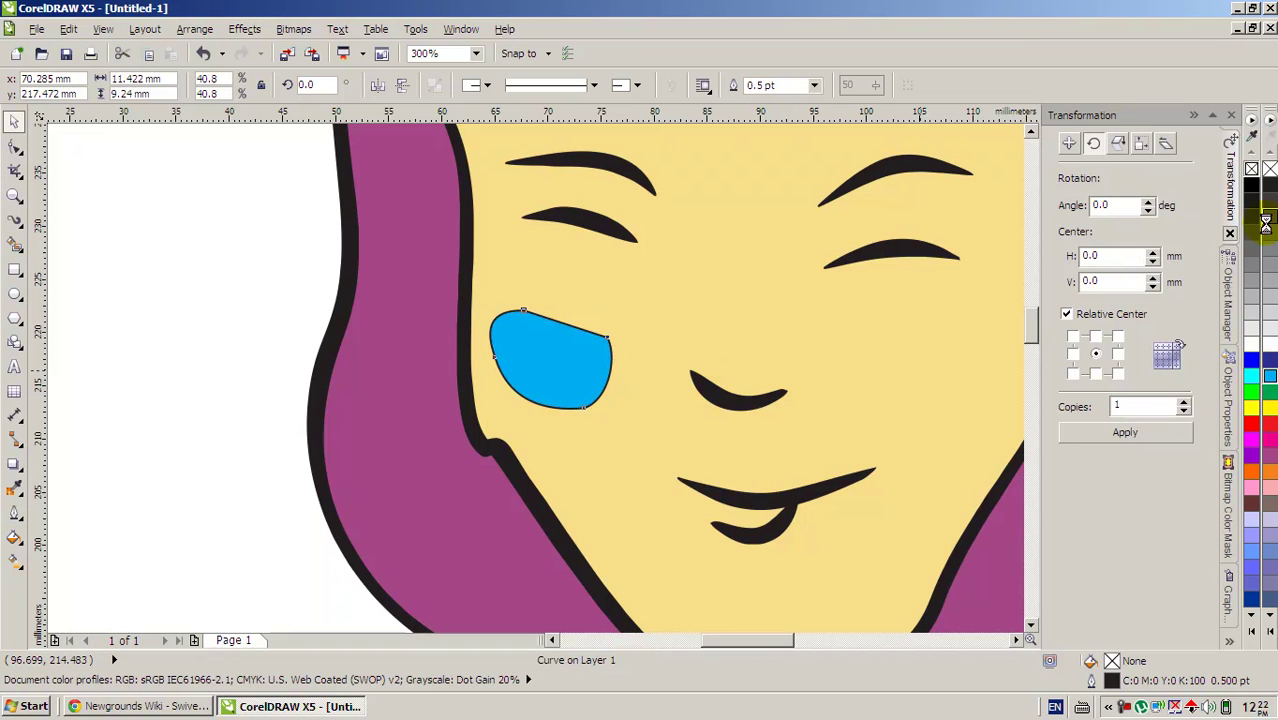
right_click(1270, 172)
scroll(540, 362, down, 2)
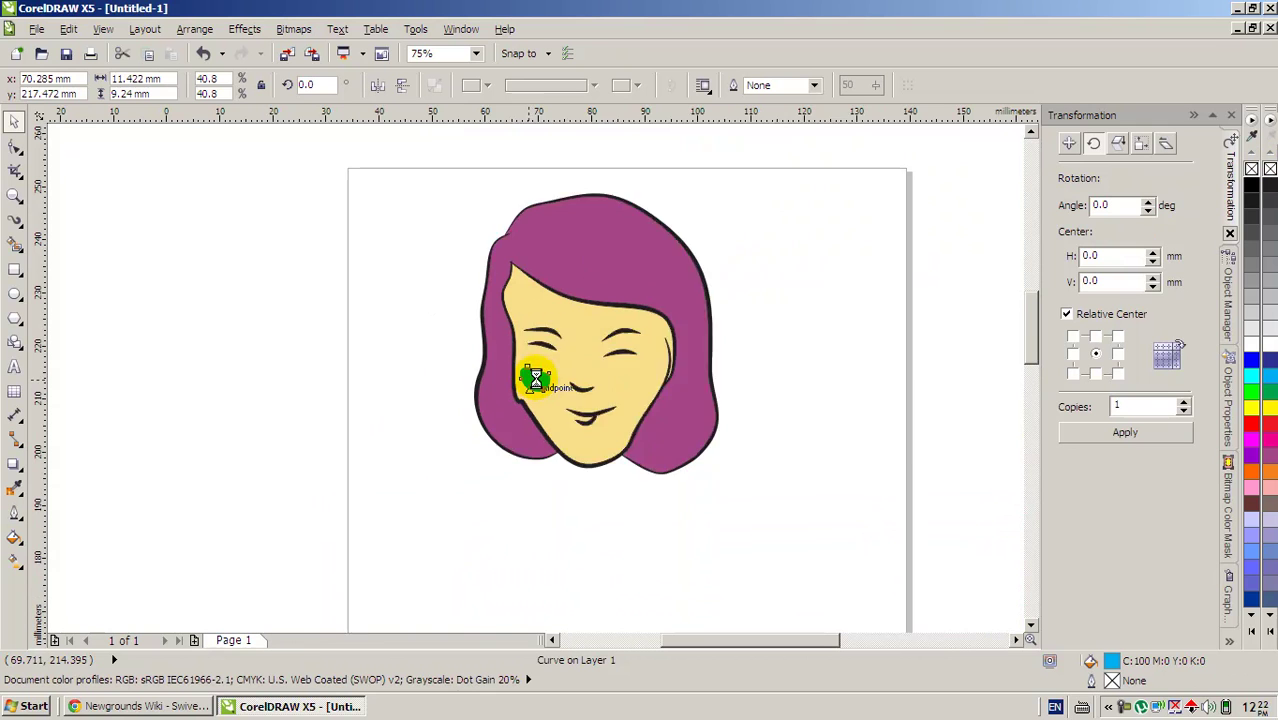
scroll(536, 378, up, 1)
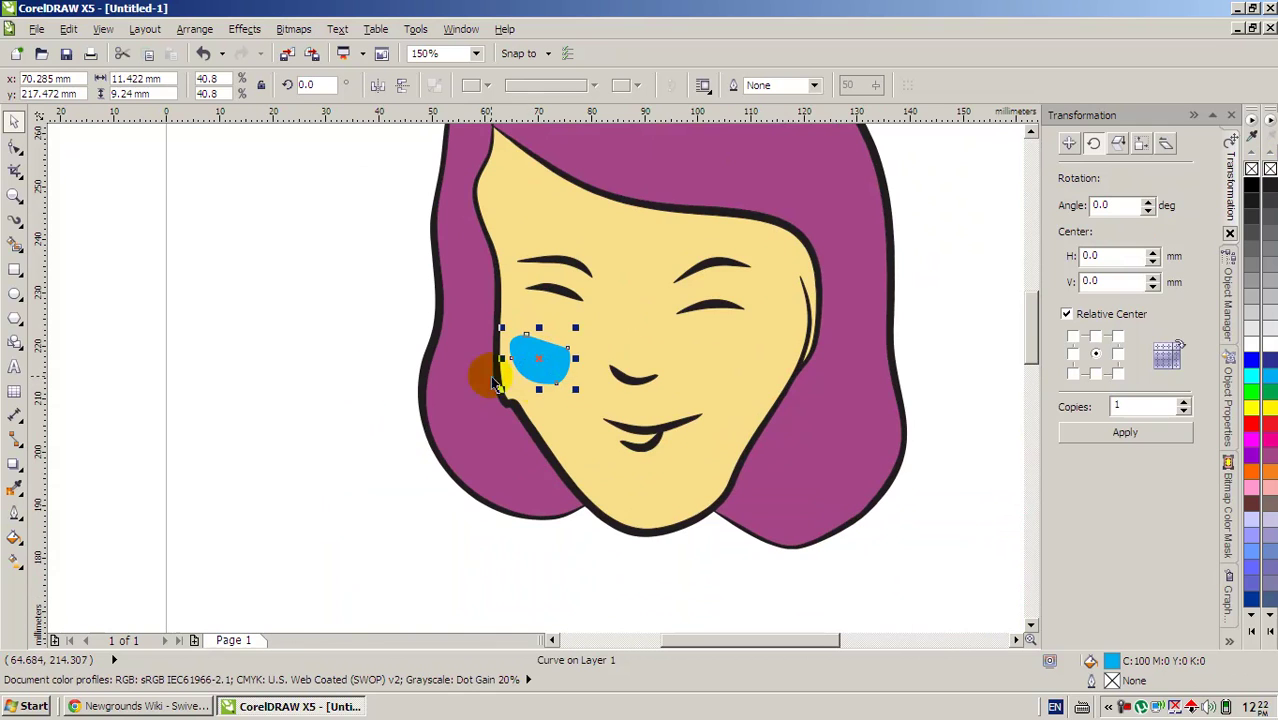
Apply the Flat drop shadow preset to the cyan blob and drag the shadow left, off the face.
click(14, 466)
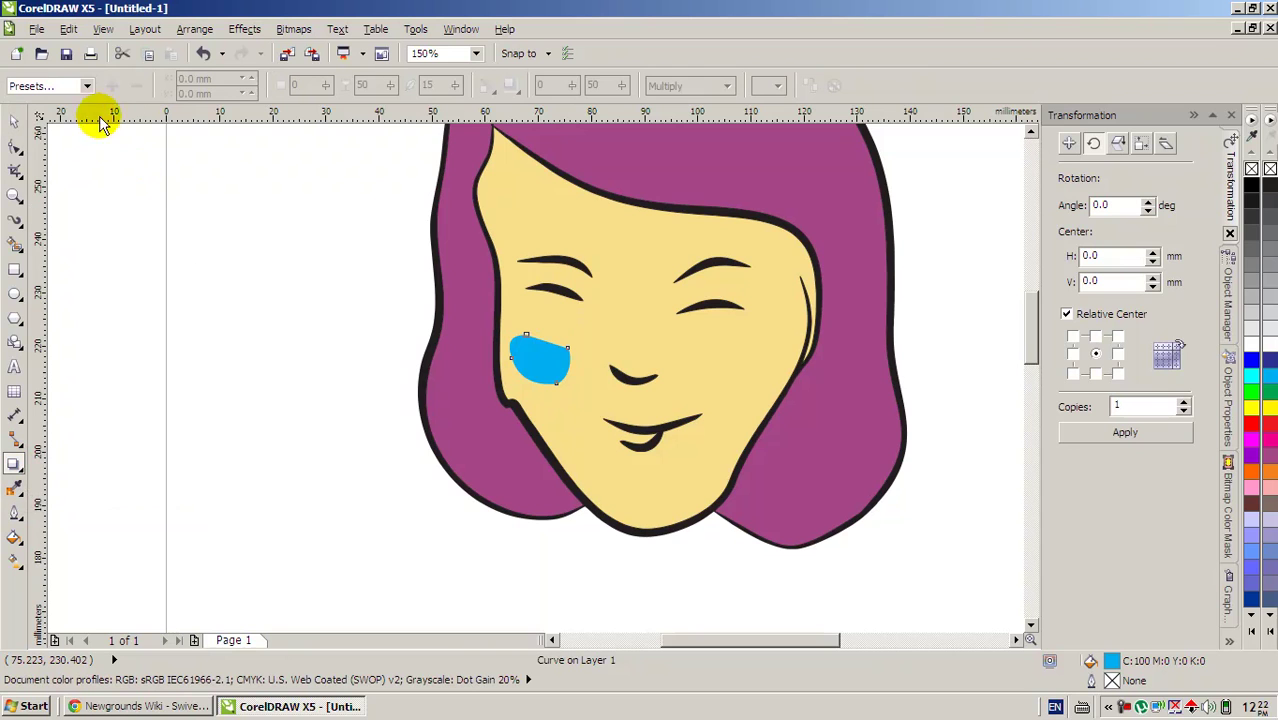
click(87, 86)
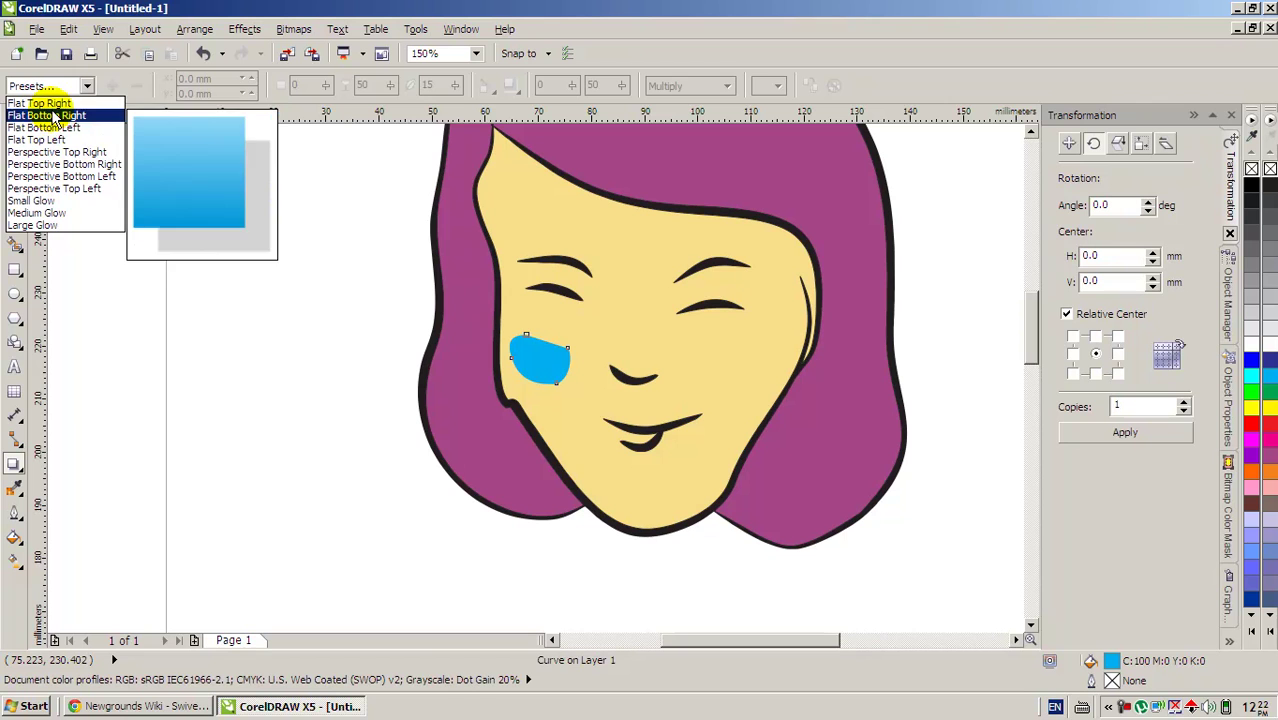
click(42, 103)
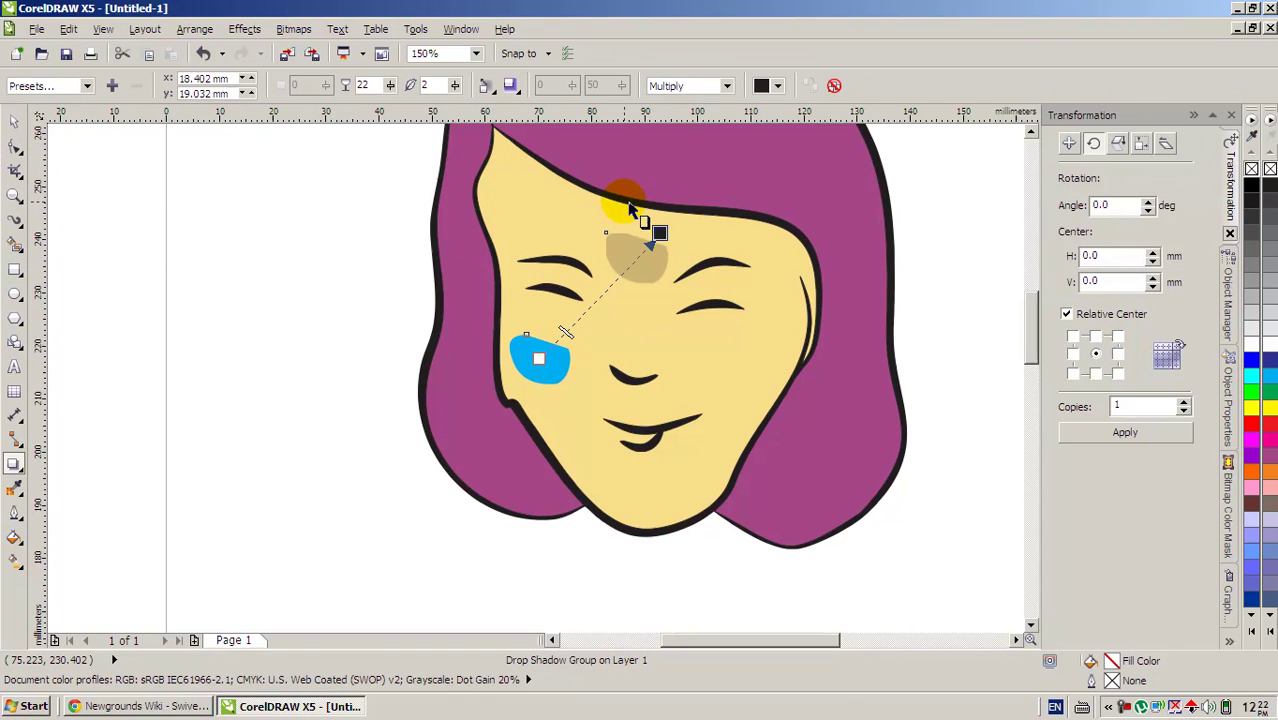
drag(630, 208, 380, 279)
click(540, 360)
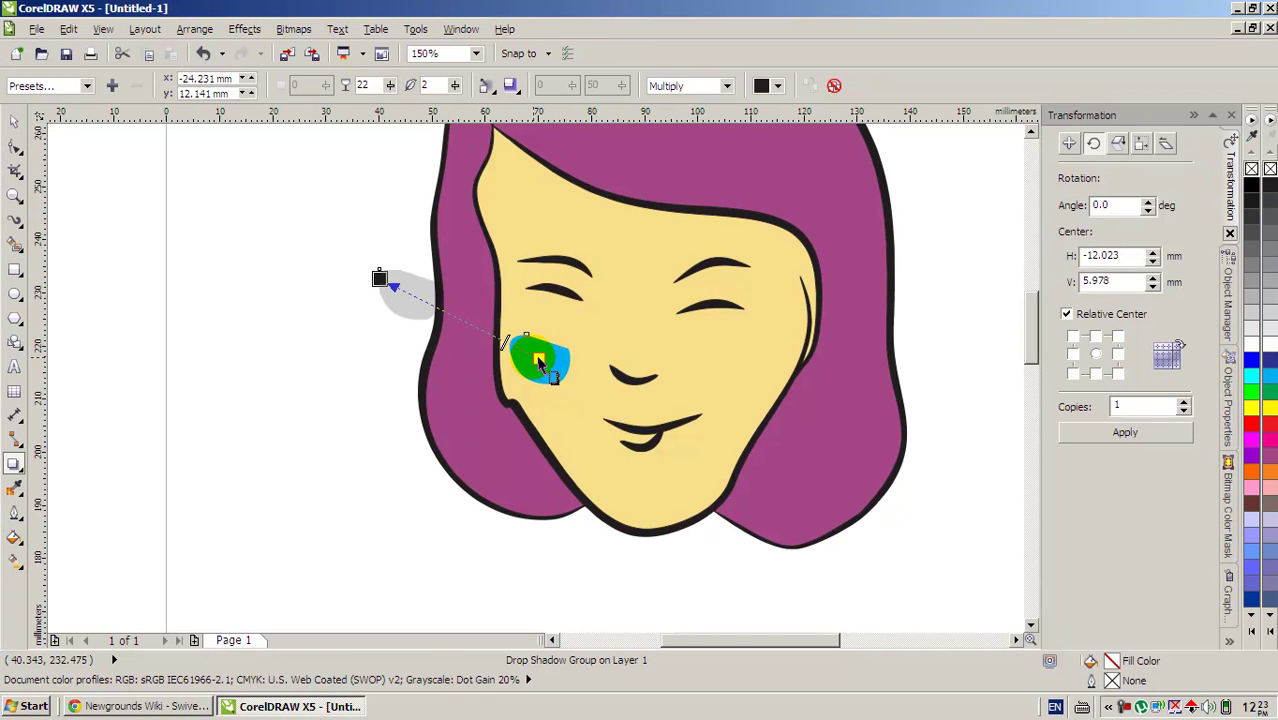
Move the cyan blob left off the face, then drag its shadow back onto the cheek.
click(134, 199)
click(14, 120)
click(425, 320)
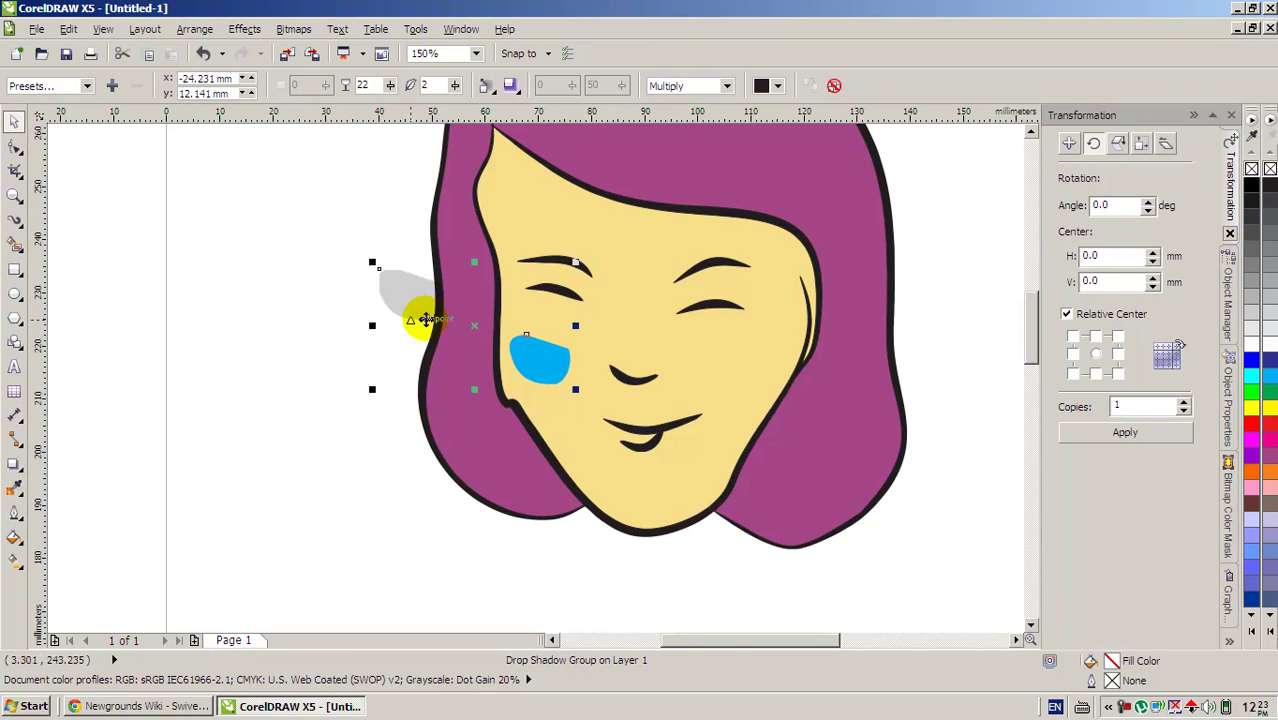
drag(552, 358, 350, 404)
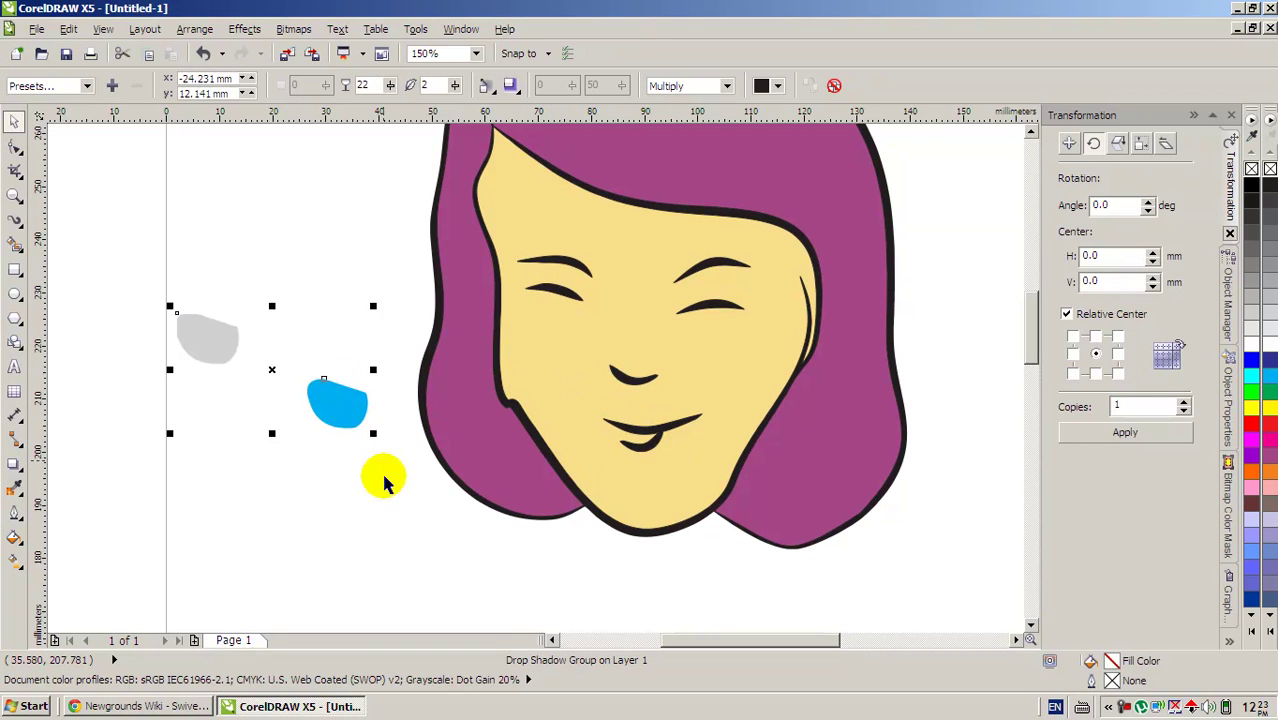
click(334, 407)
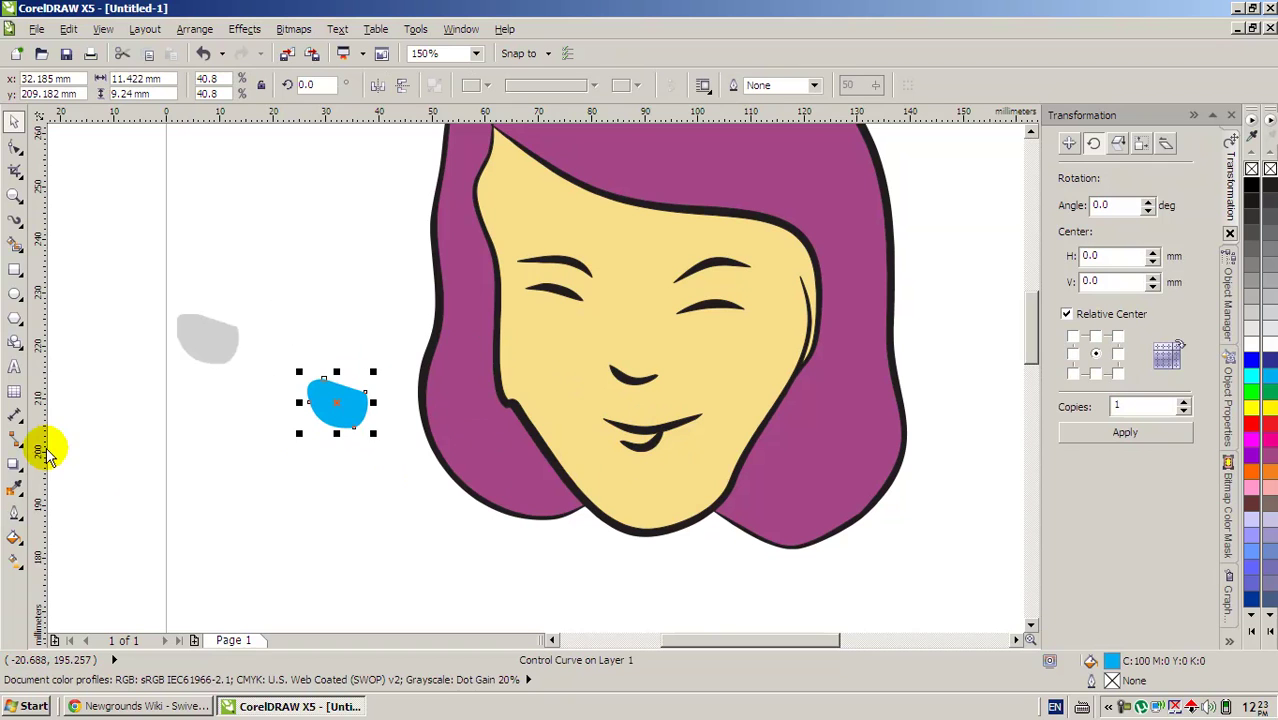
click(14, 462)
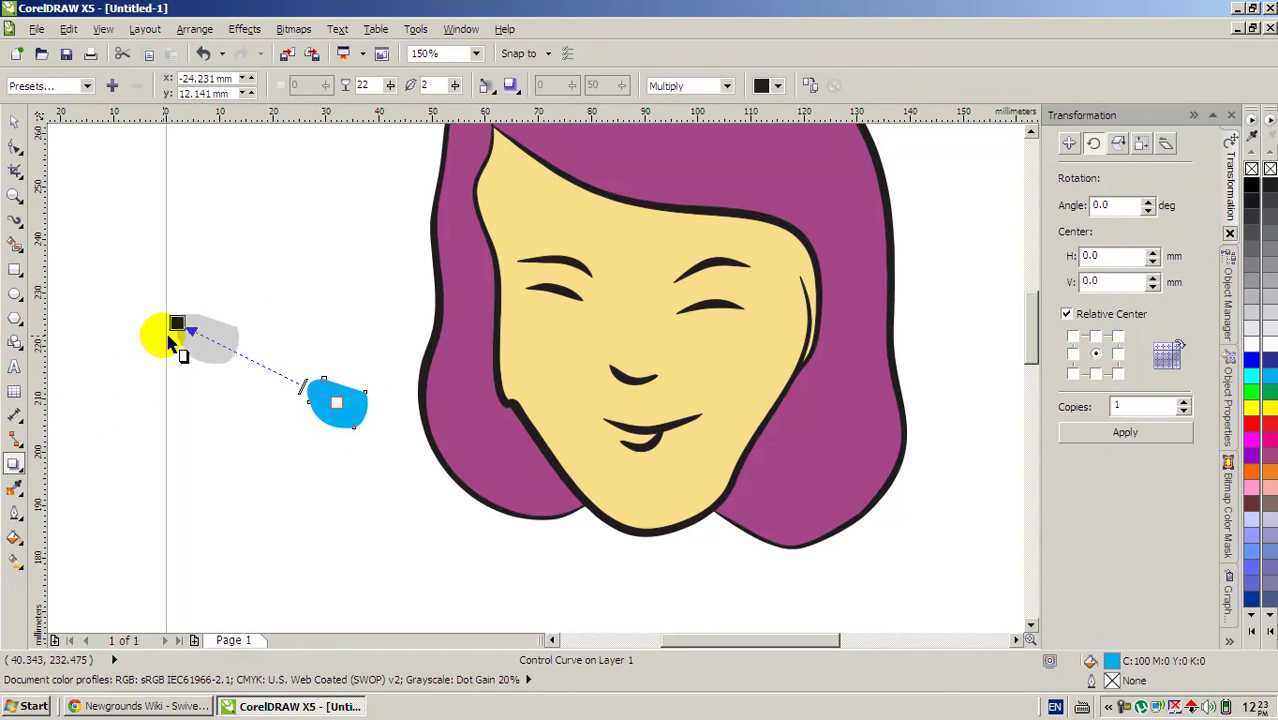
drag(168, 334, 566, 357)
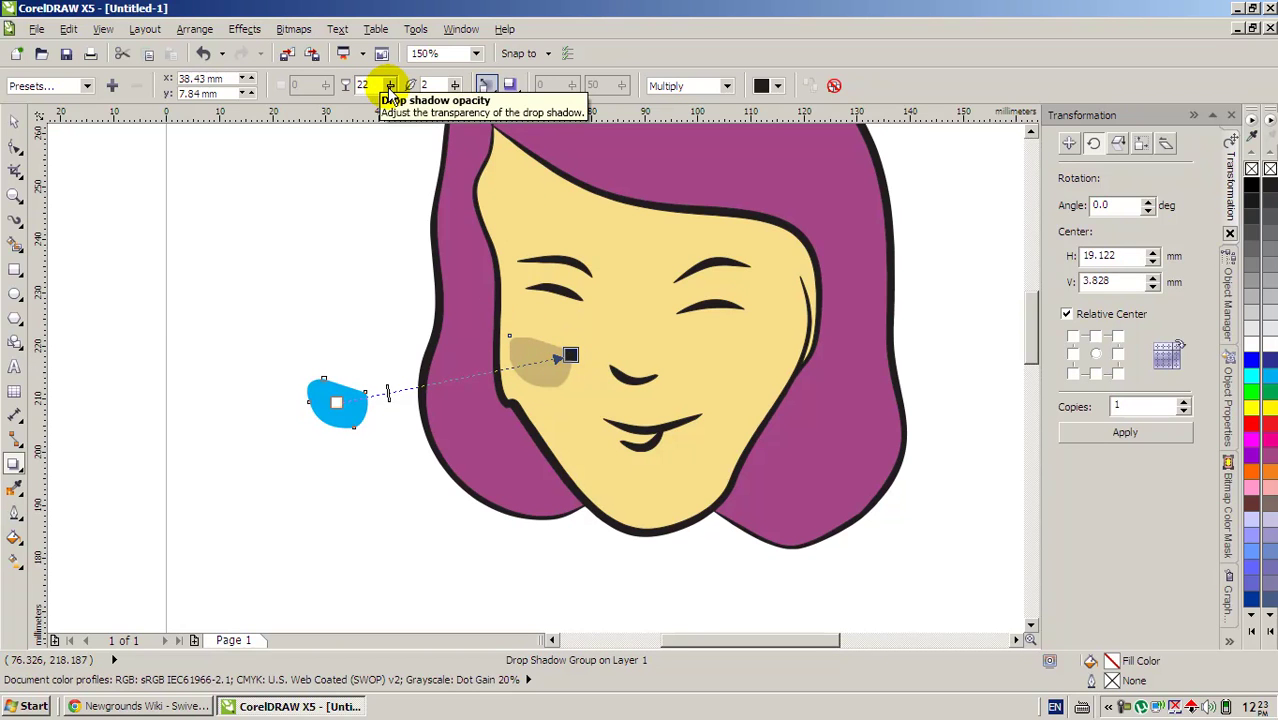
Set the cheek shadow's feathering to 44 and its opacity to 16.
drag(390, 86, 396, 113)
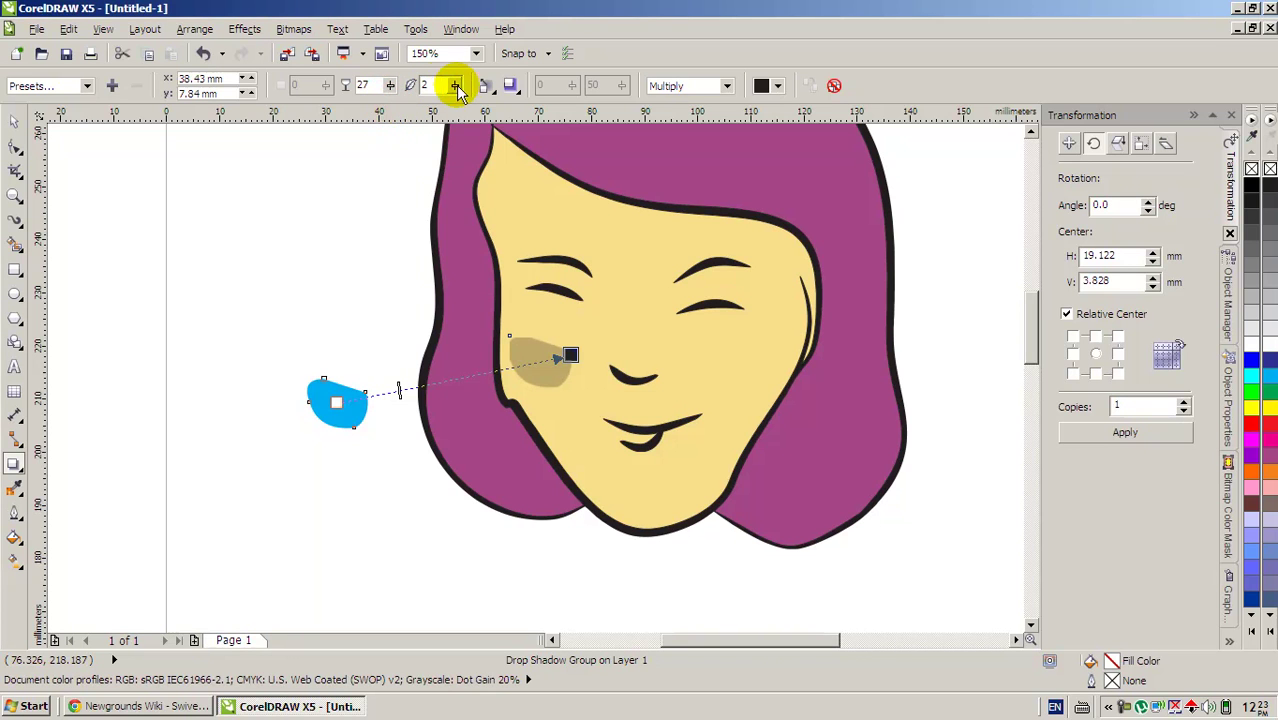
drag(452, 85, 456, 88)
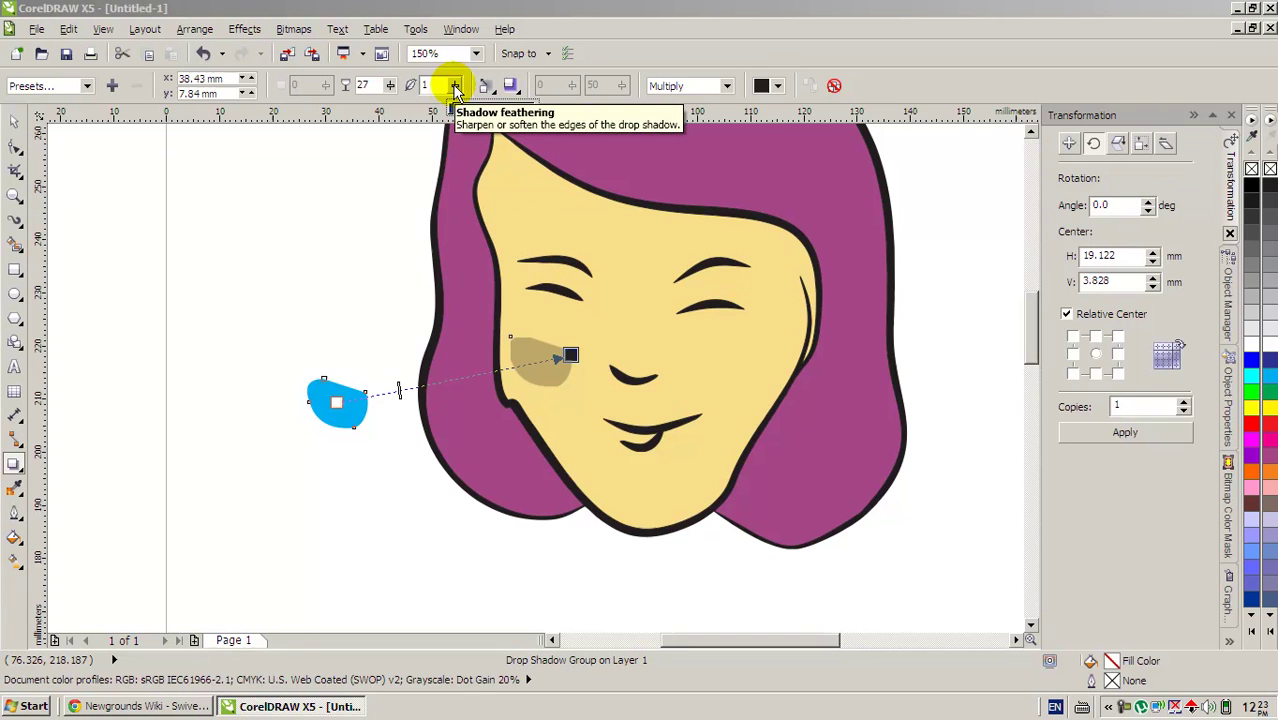
drag(455, 88, 470, 111)
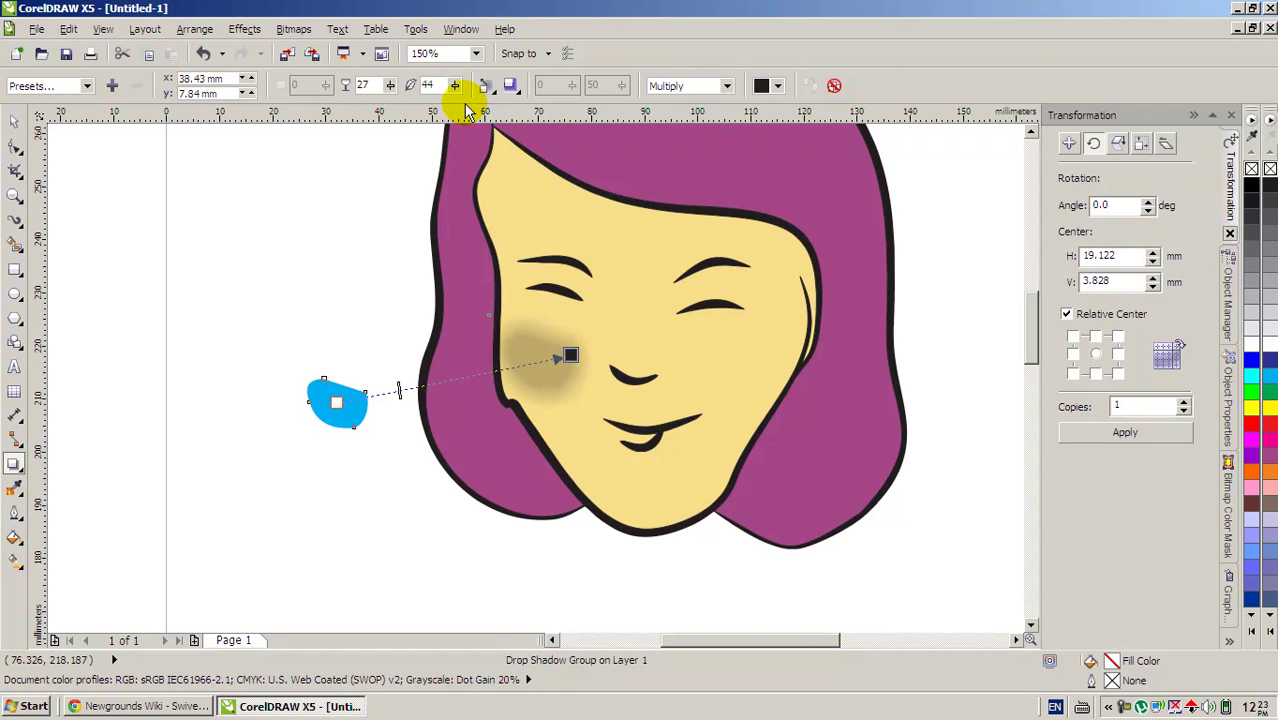
click(389, 92)
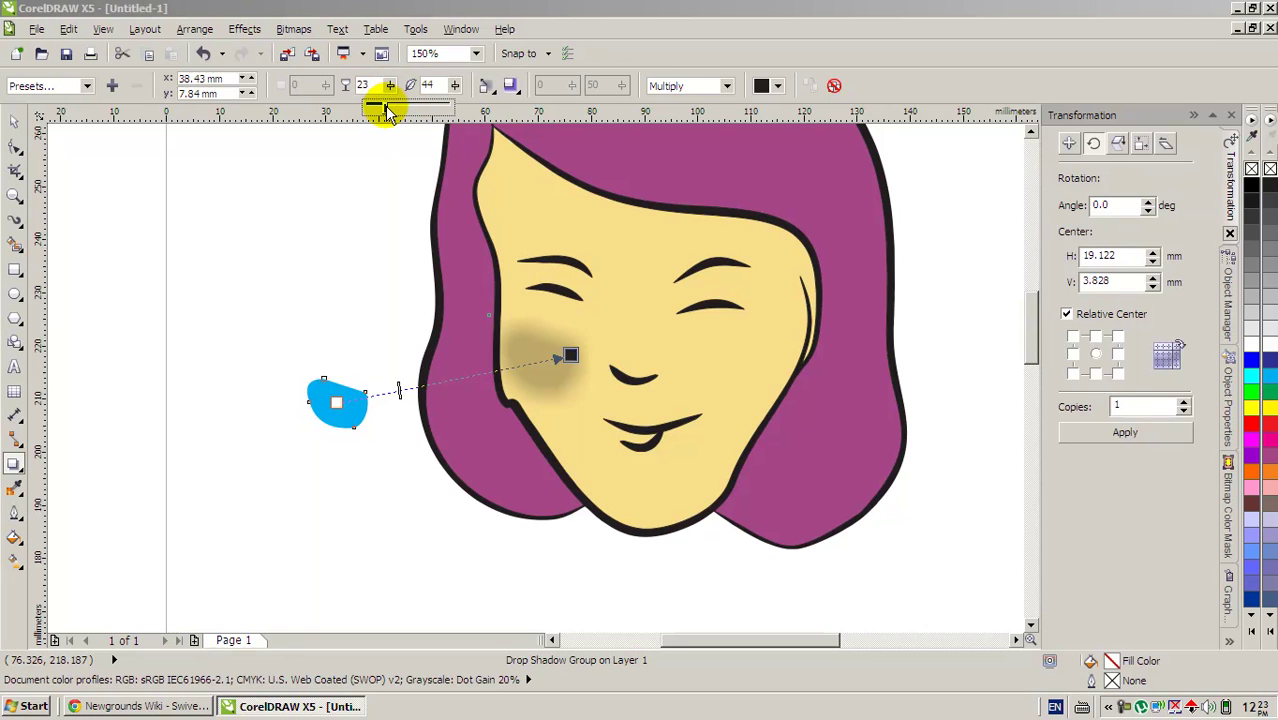
click(380, 110)
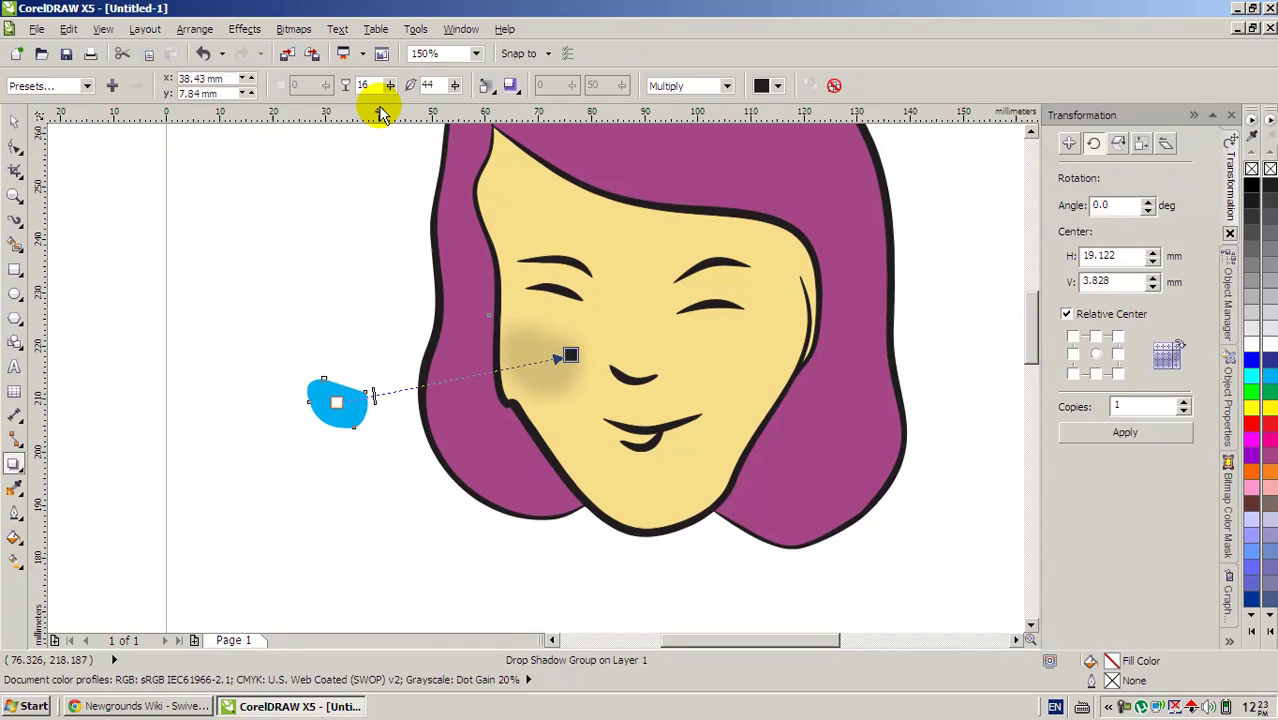
click(779, 88)
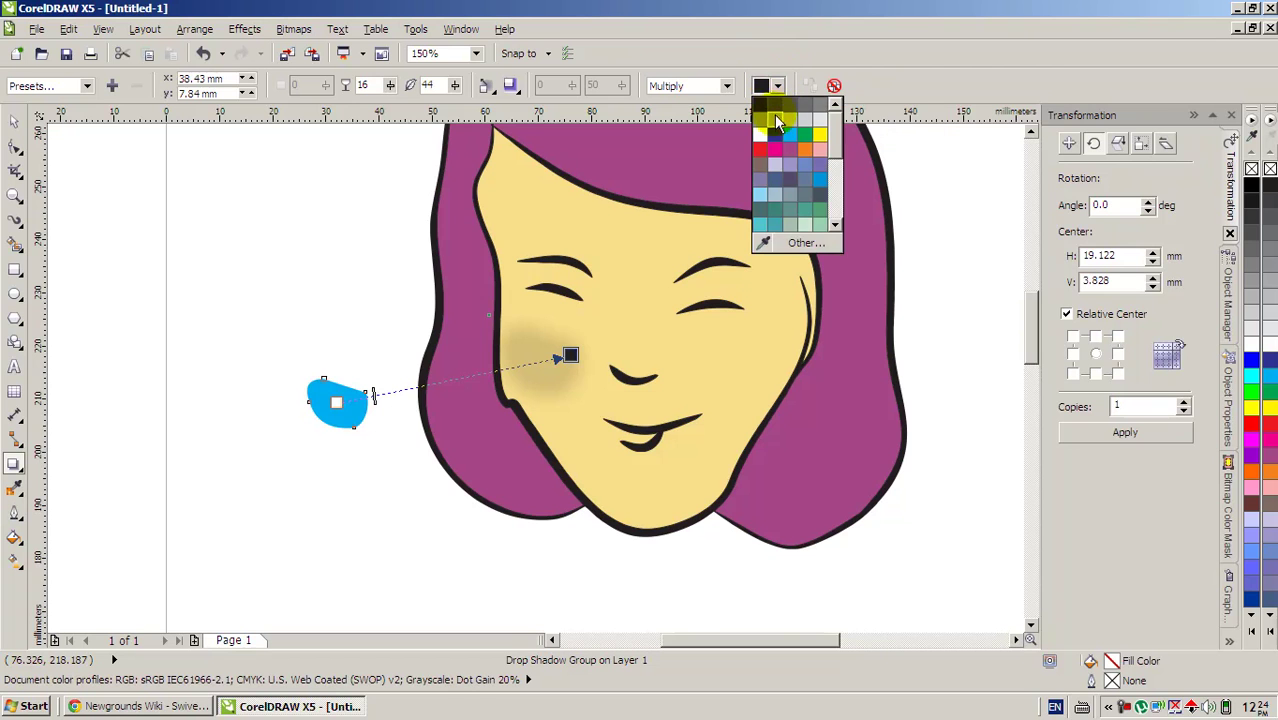
Change the shadow colour to pink C0 M100 Y55 K0 using the Models colour picker.
click(775, 247)
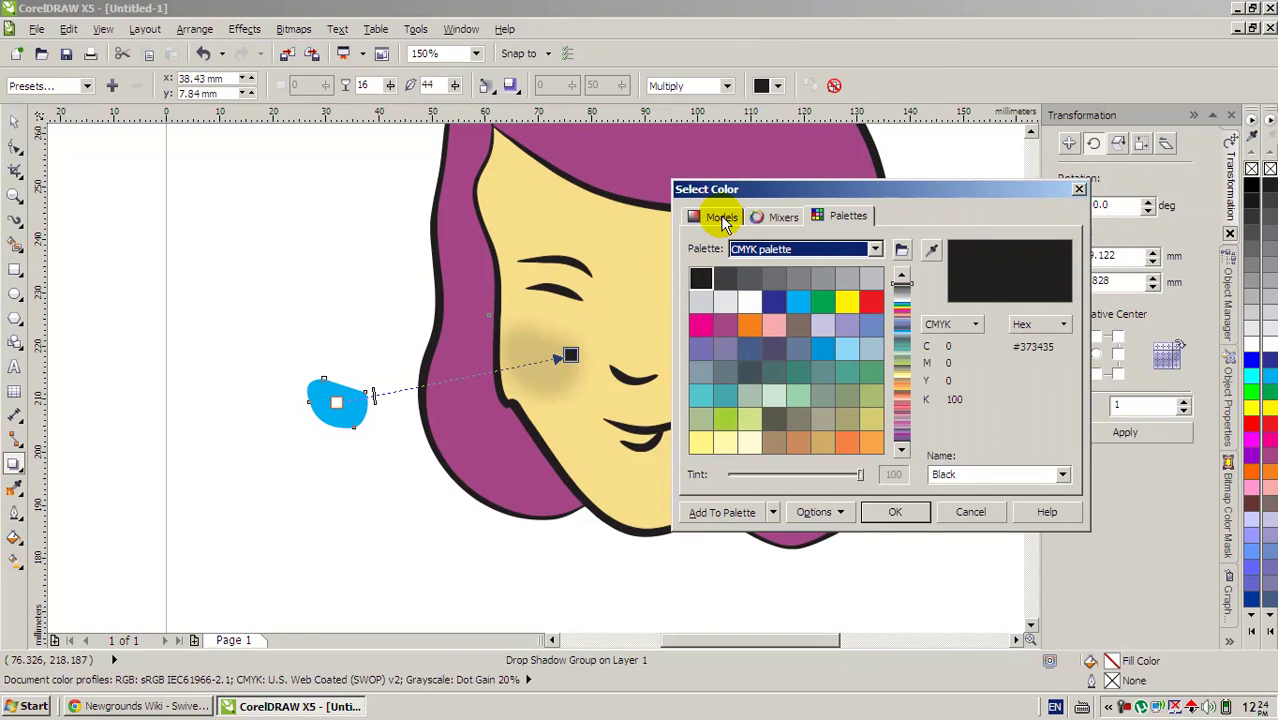
click(718, 218)
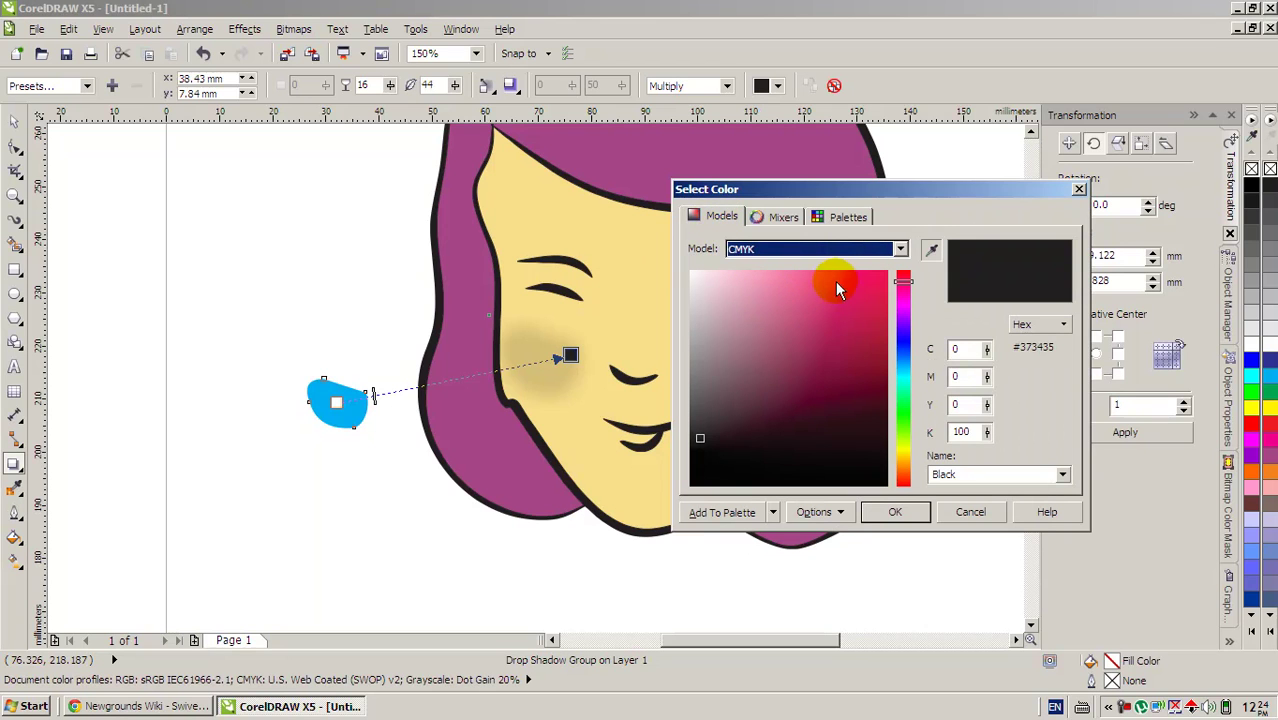
click(869, 287)
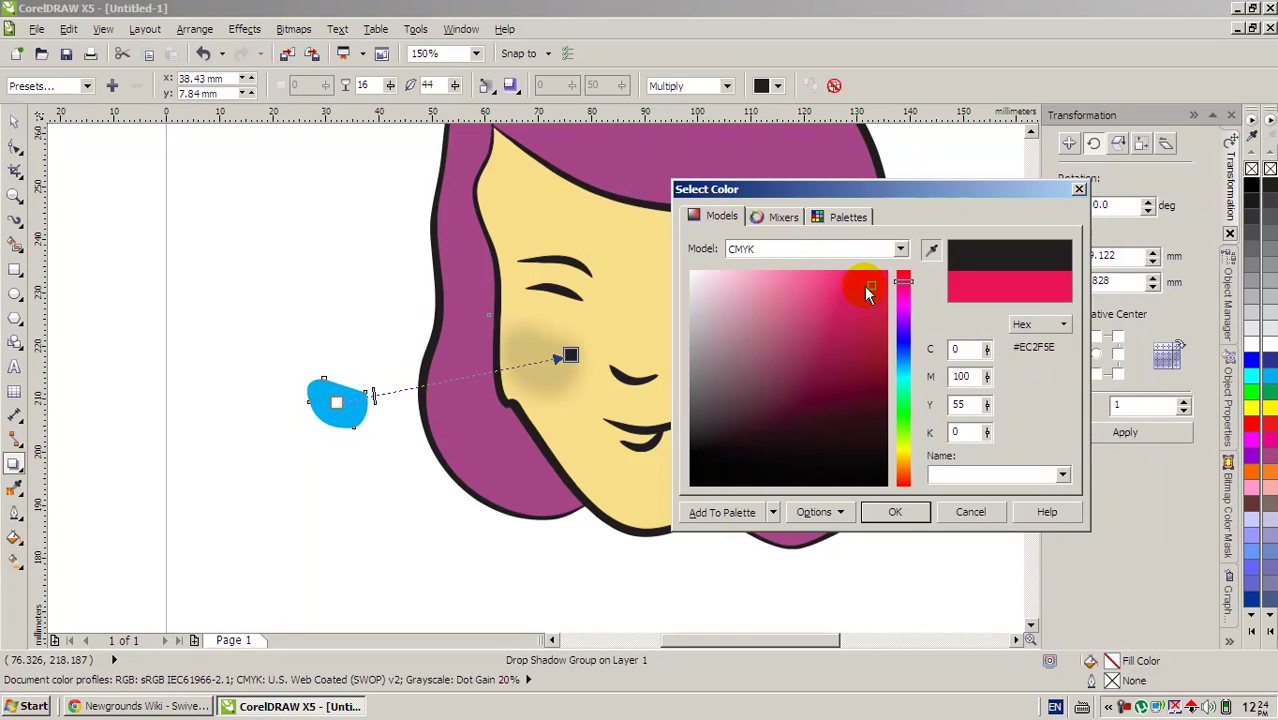
click(903, 511)
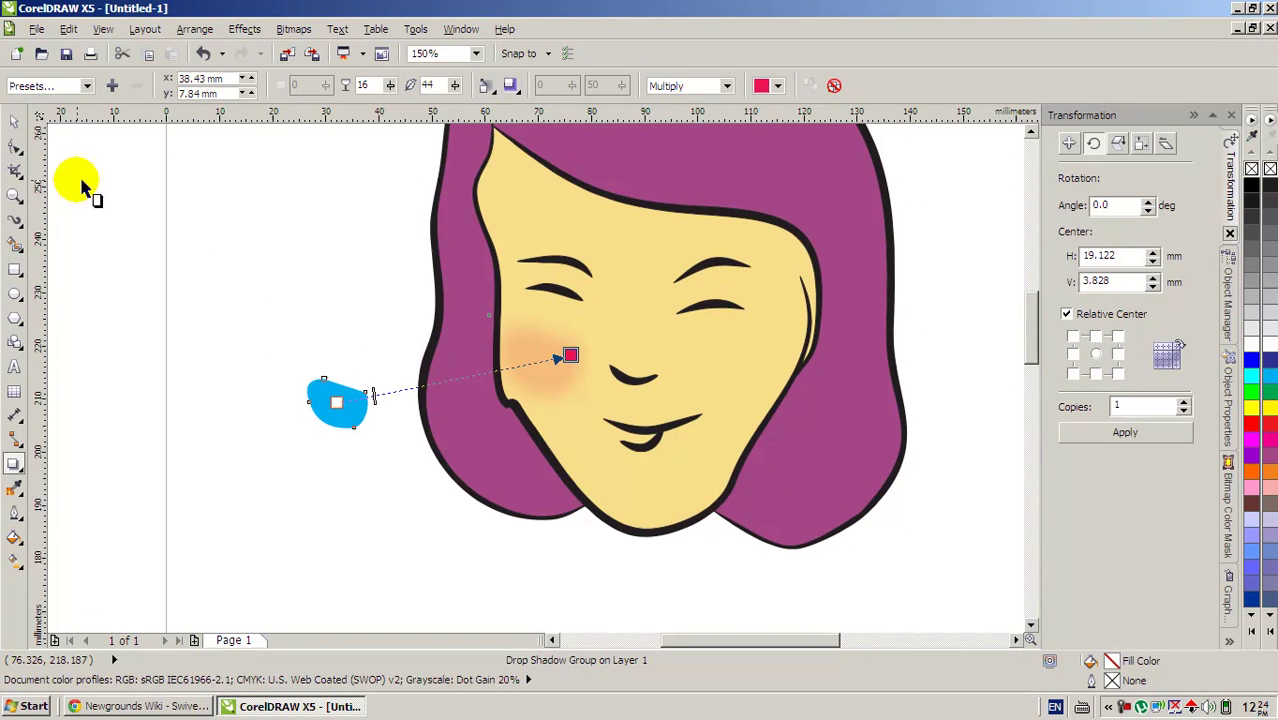
Select the cyan blob with its blush and break the drop shadow apart.
click(14, 121)
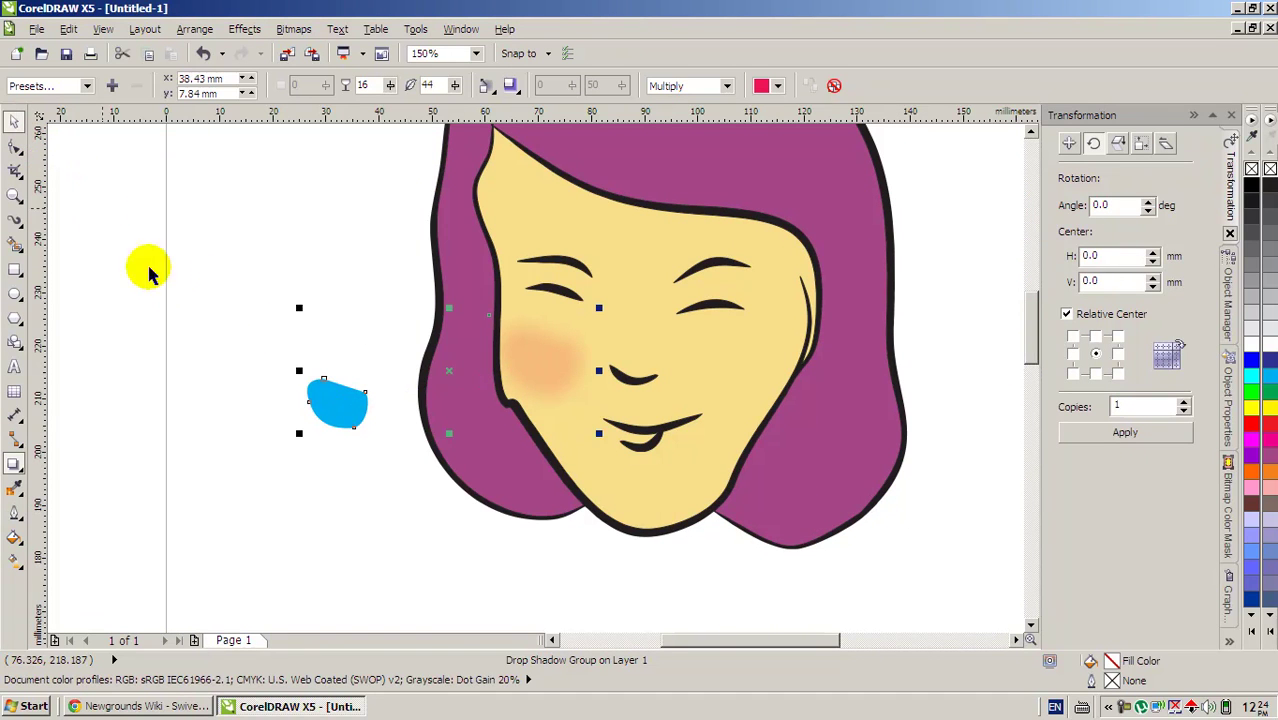
click(295, 485)
drag(338, 397, 531, 369)
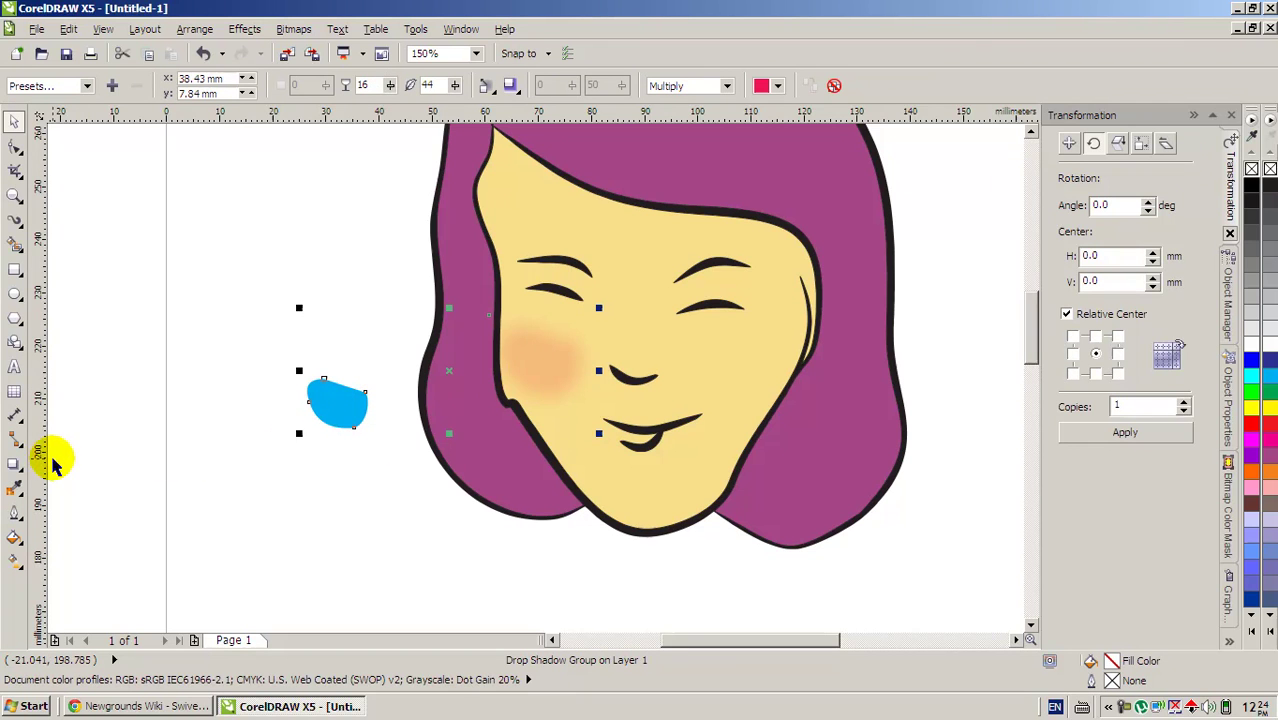
click(420, 490)
drag(508, 392, 539, 356)
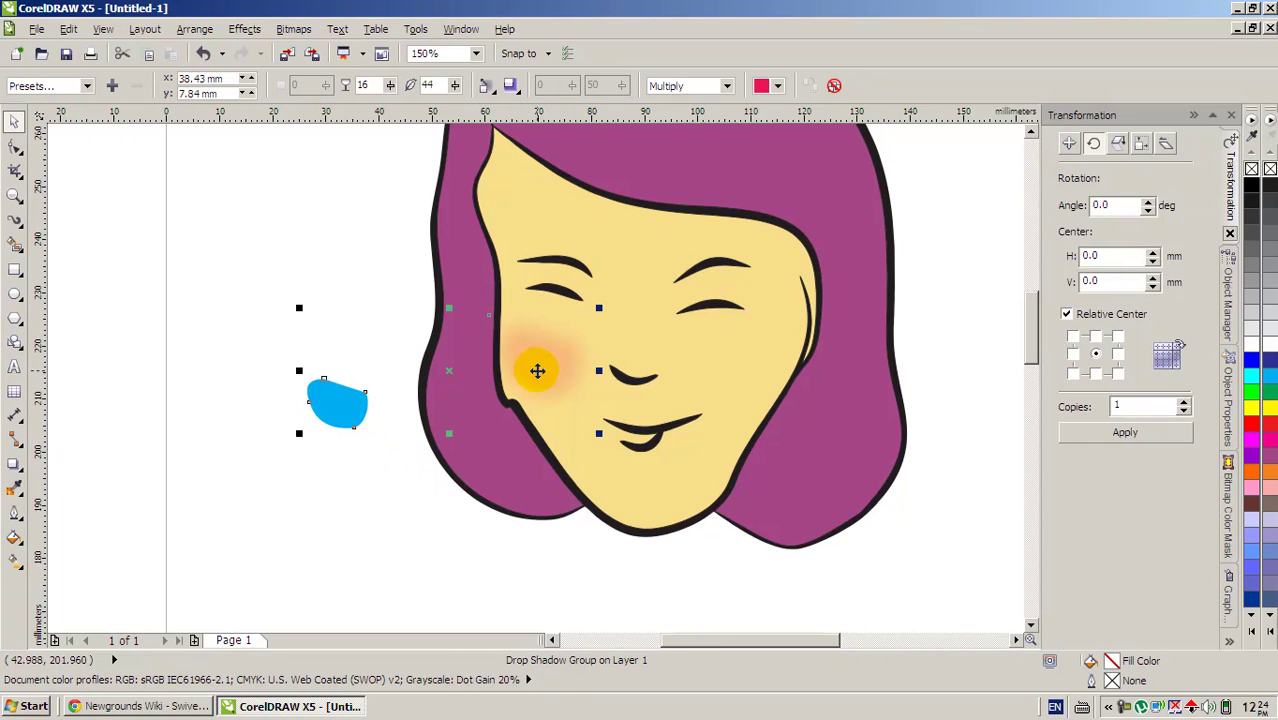
click(453, 555)
mouse_move(532, 362)
mouse_down()
mouse_move(390, 401)
mouse_move(511, 353)
mouse_up()
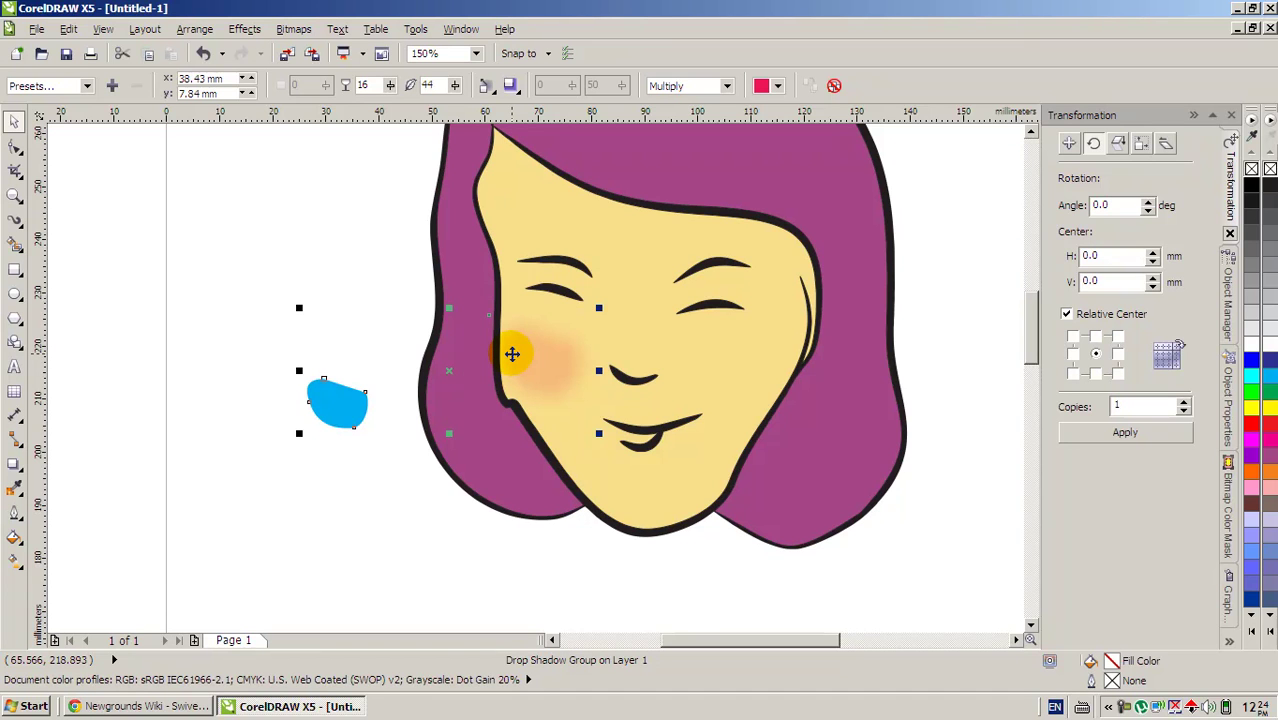
key(space)
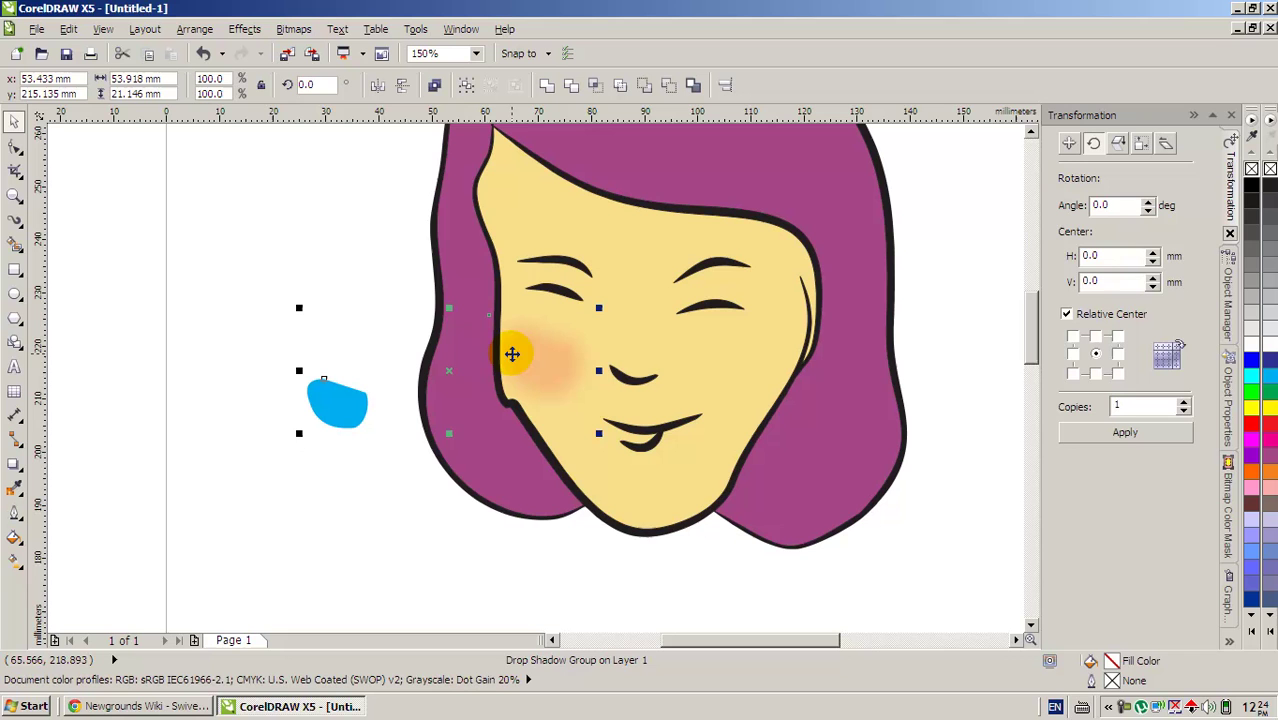
Select the cyan blob on its own and drag it to a new position.
click(379, 476)
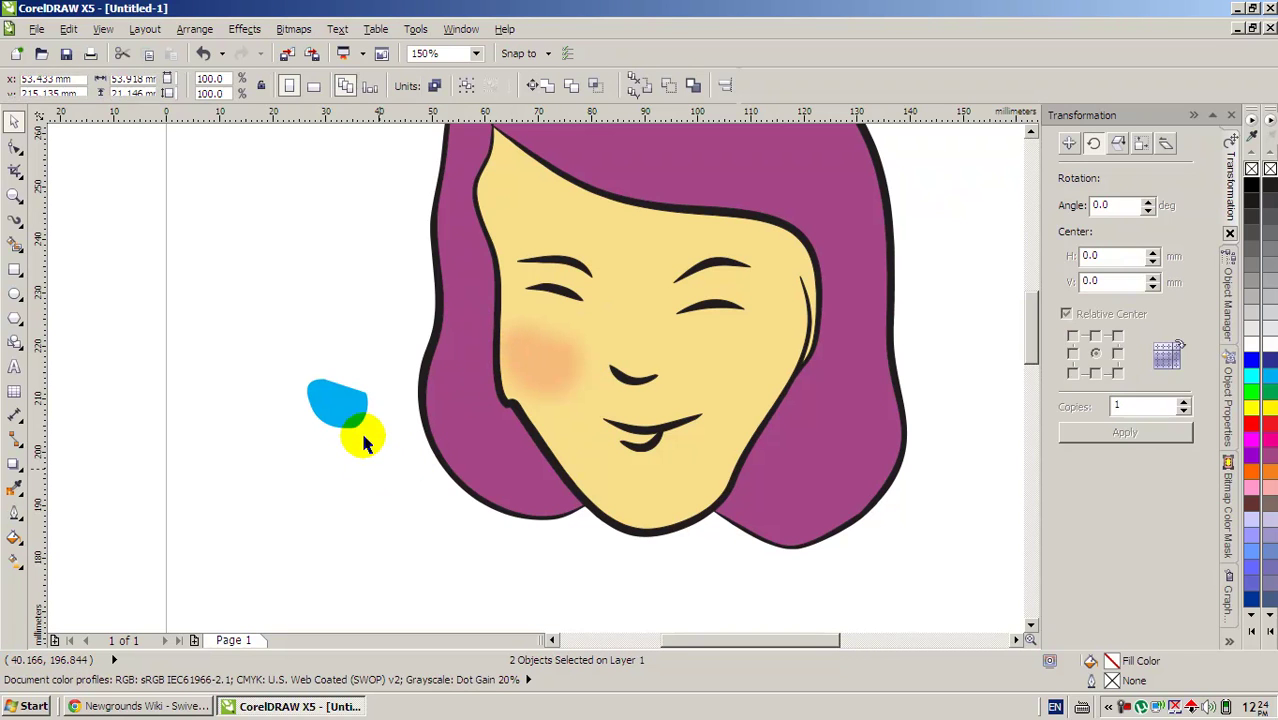
click(349, 423)
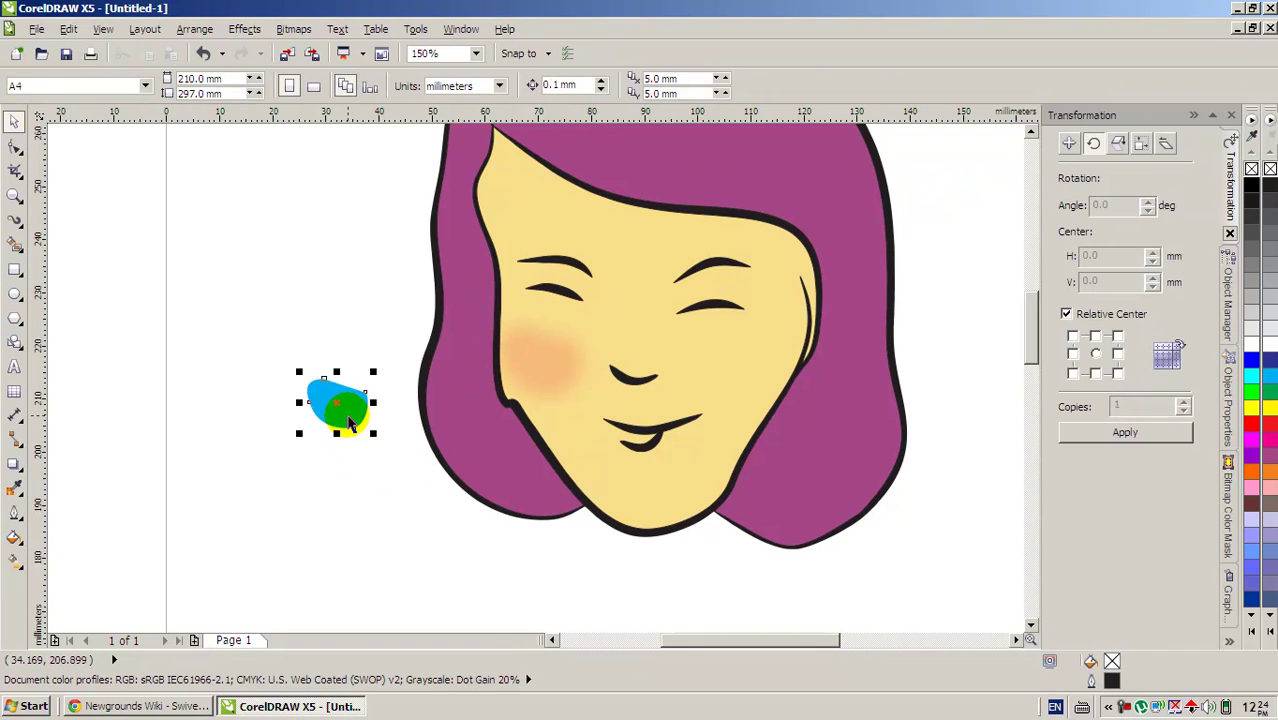
drag(349, 423, 295, 373)
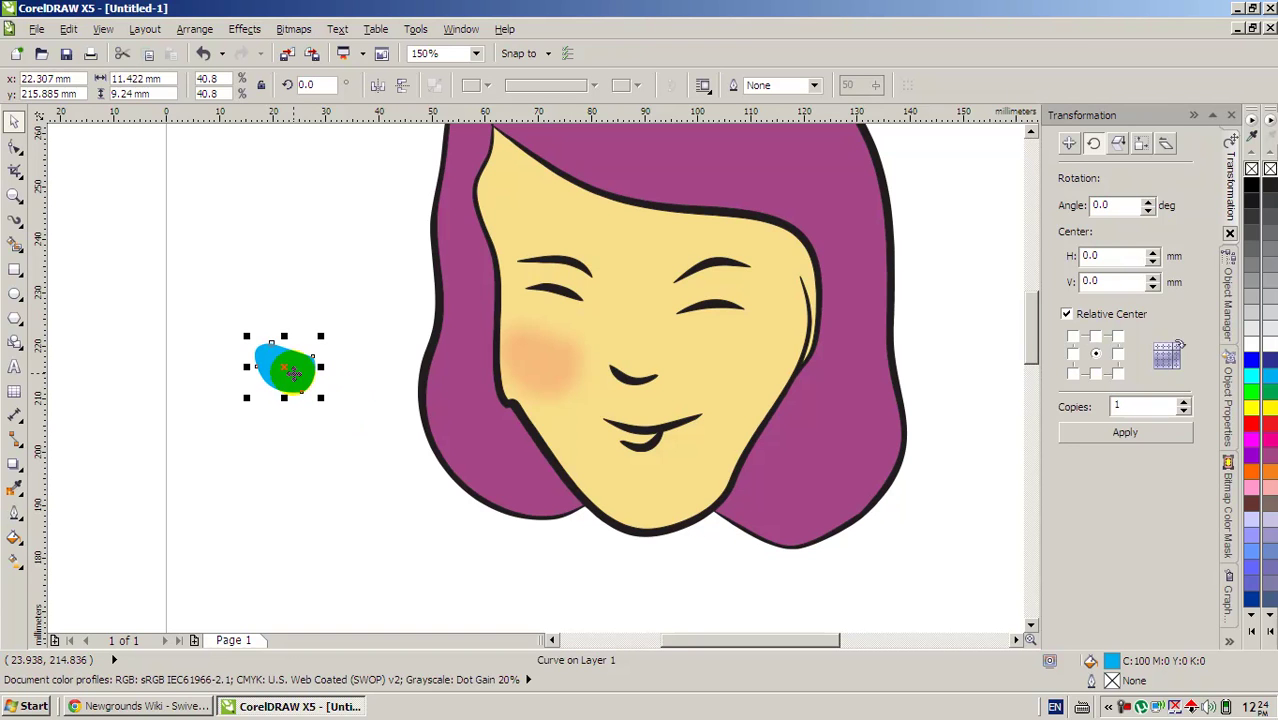
drag(293, 373, 555, 373)
Drag a copy of the left-cheek blush over to the right cheek.
scroll(538, 360, up, 2)
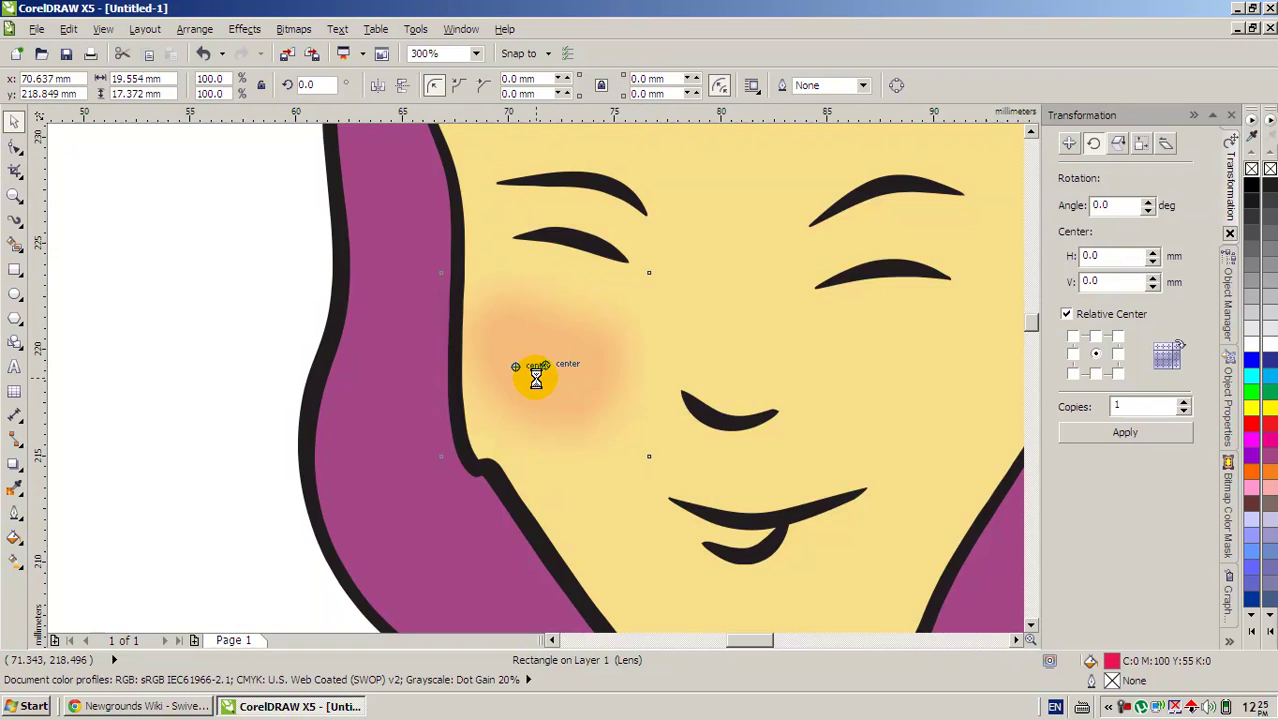
scroll(525, 368, up, 2)
scroll(537, 373, up, 2)
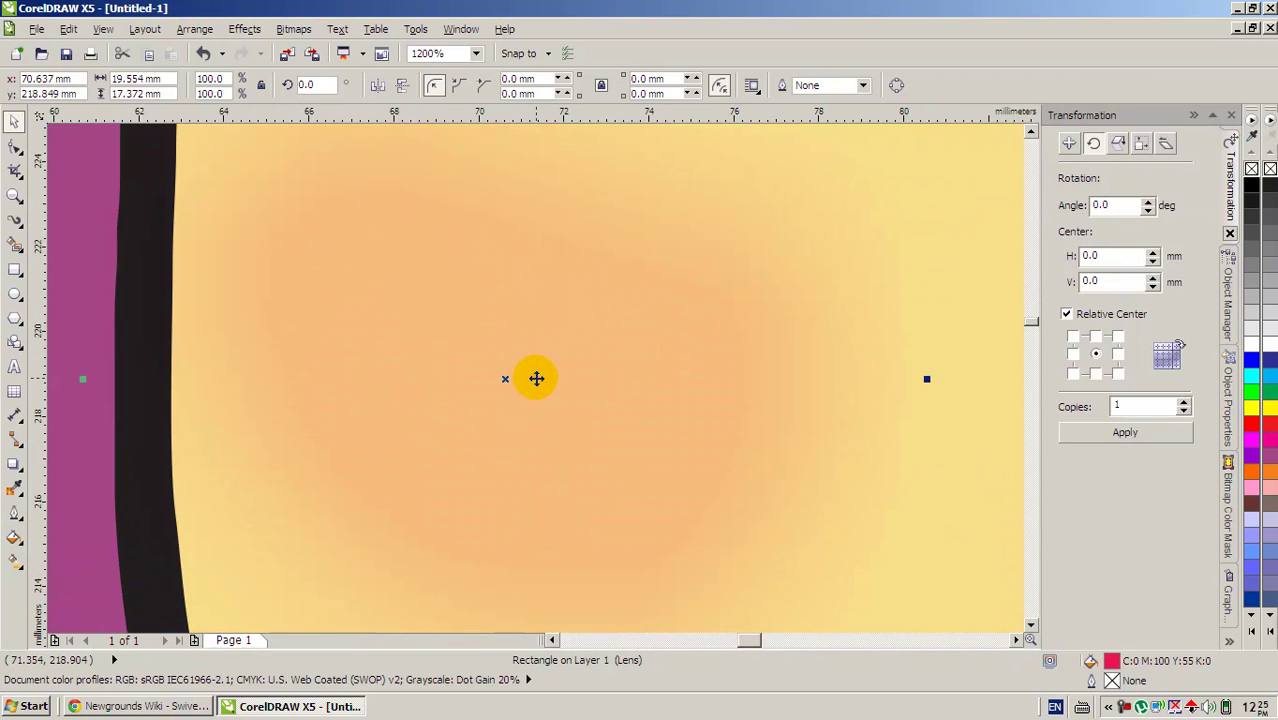
scroll(536, 378, down, 3)
scroll(539, 373, up, 4)
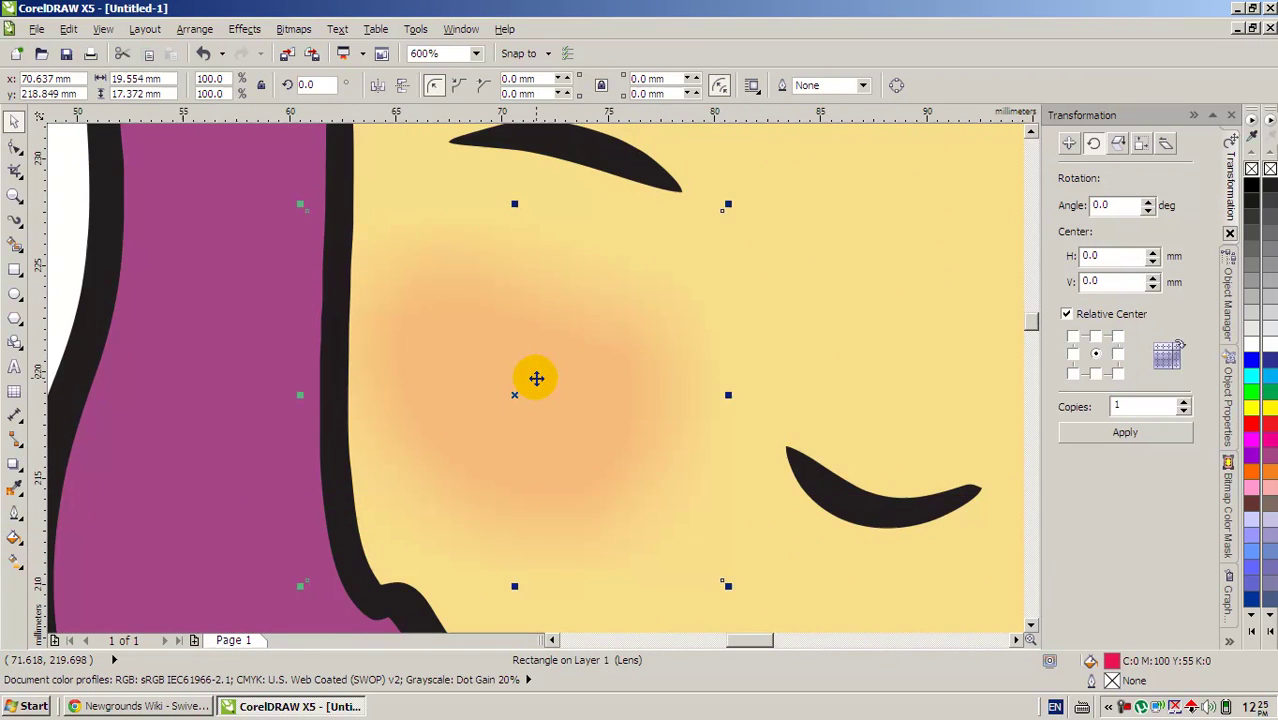
scroll(537, 376, down, 4)
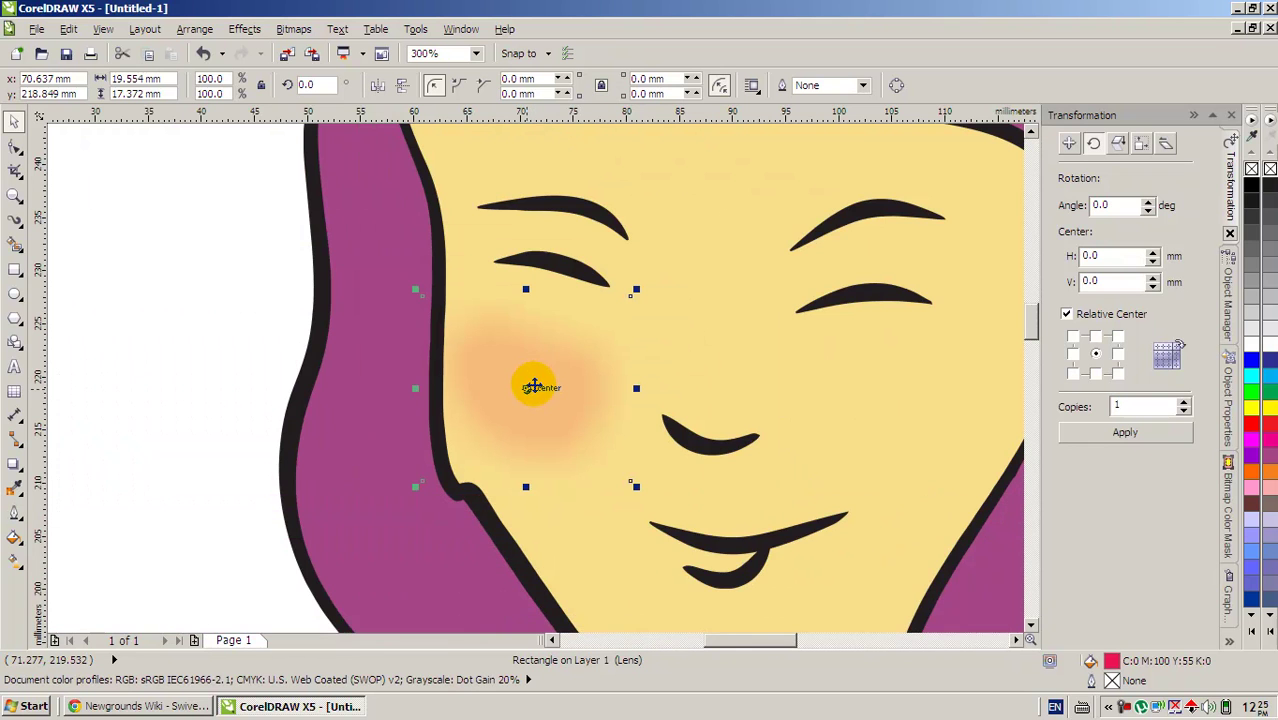
click(222, 352)
click(545, 372)
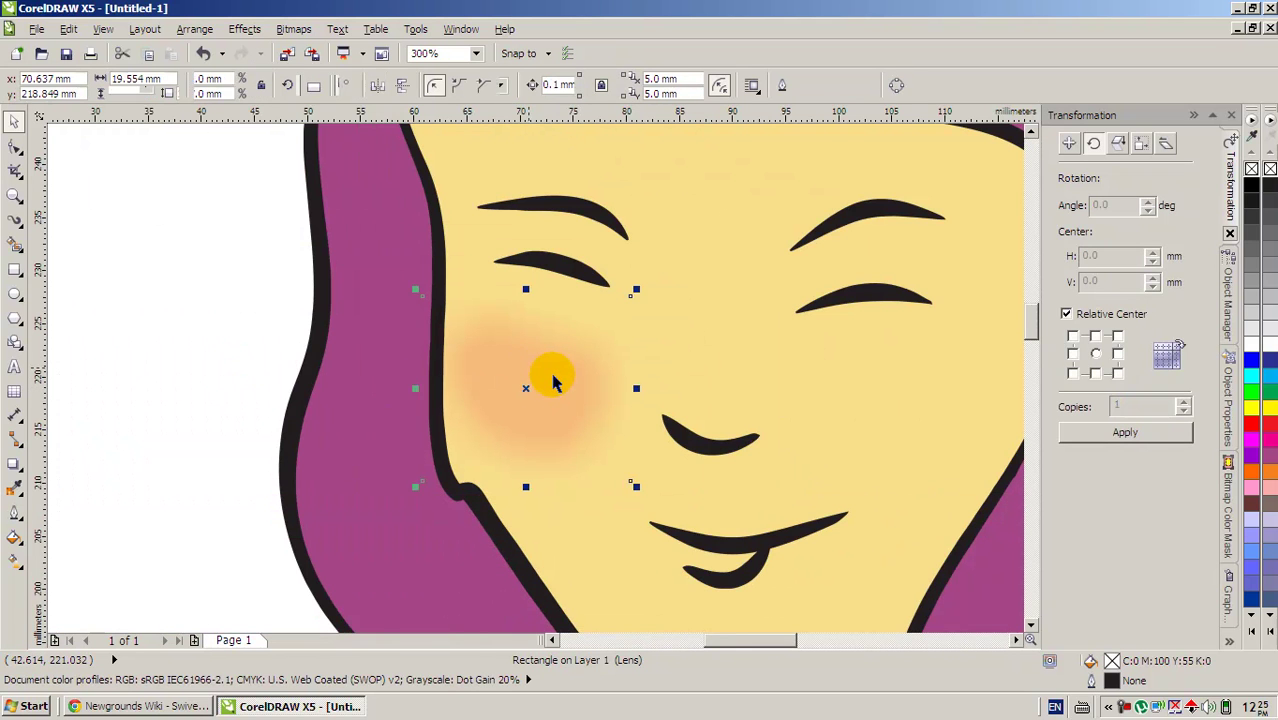
scroll(551, 382, down, 2)
scroll(530, 378, up, 2)
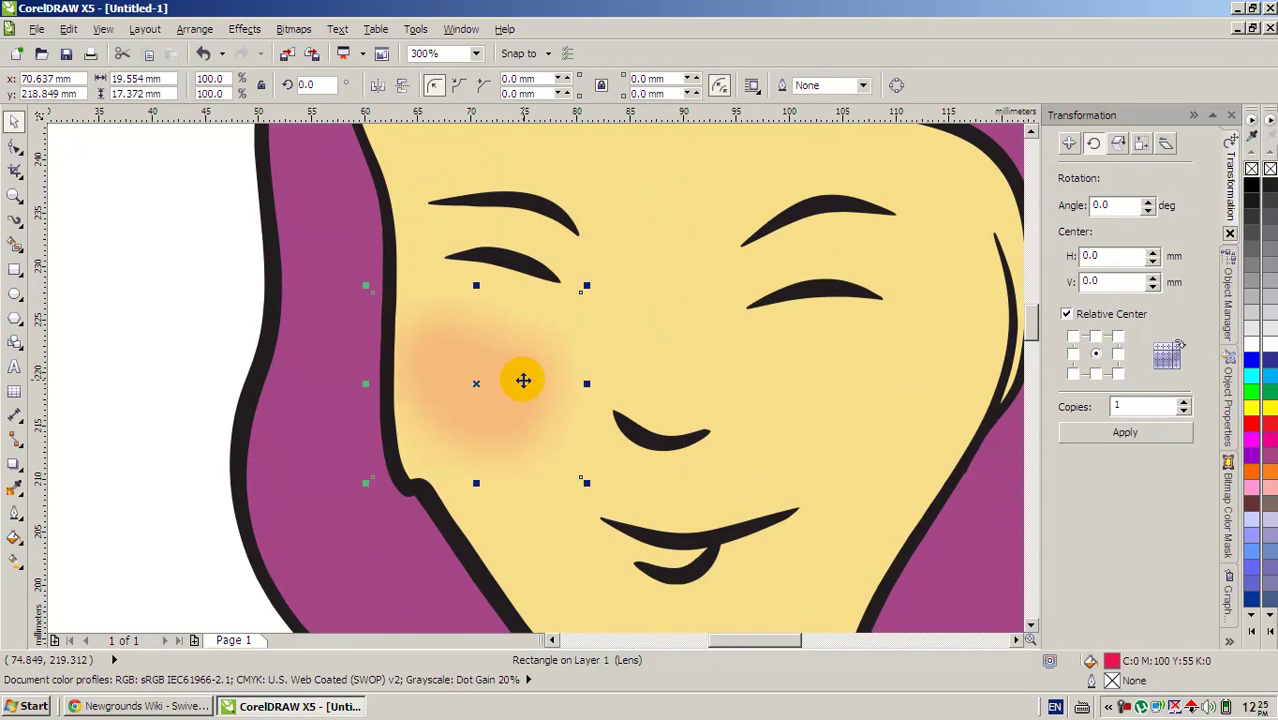
scroll(523, 380, down, 2)
scroll(536, 378, up, 2)
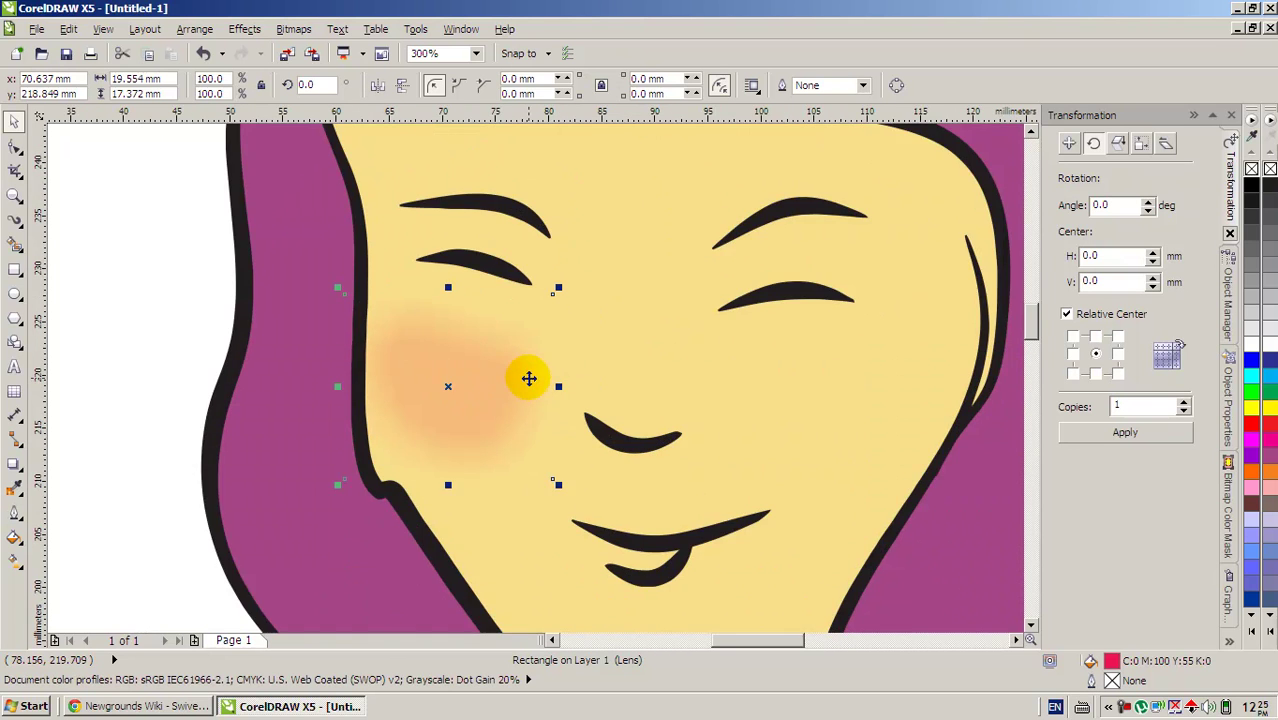
scroll(529, 378, down, 2)
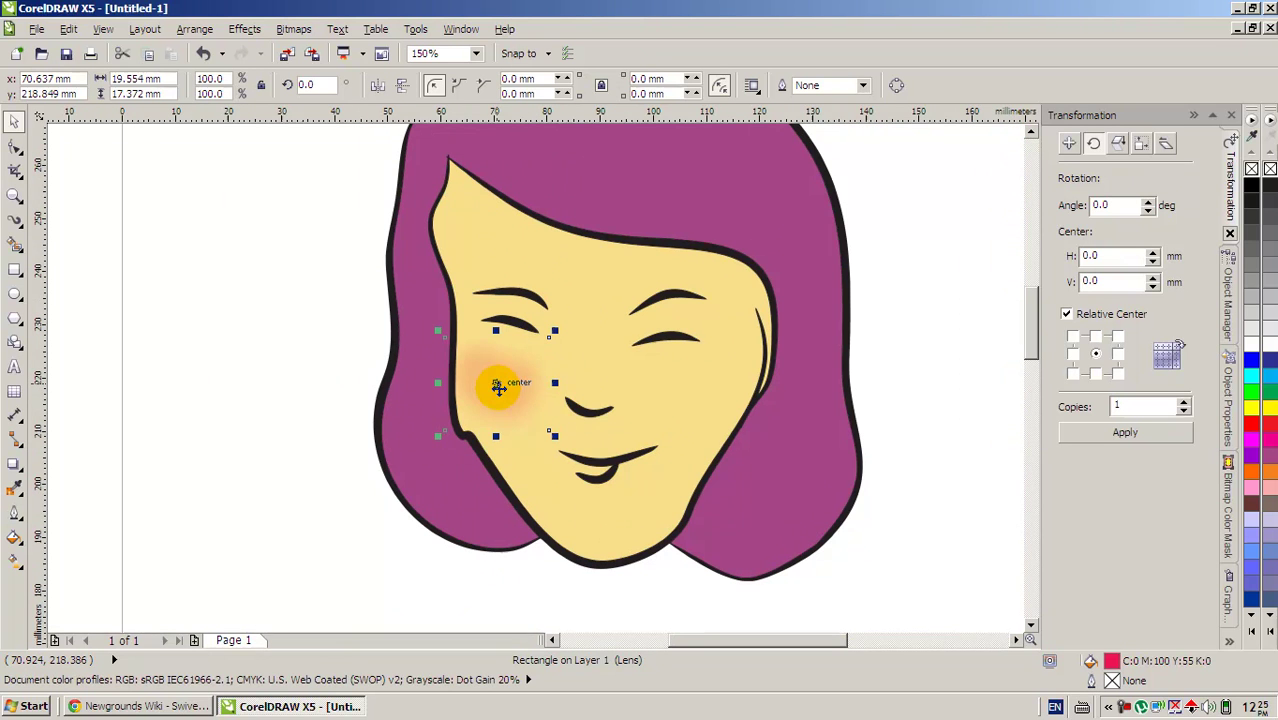
drag(498, 388, 668, 395)
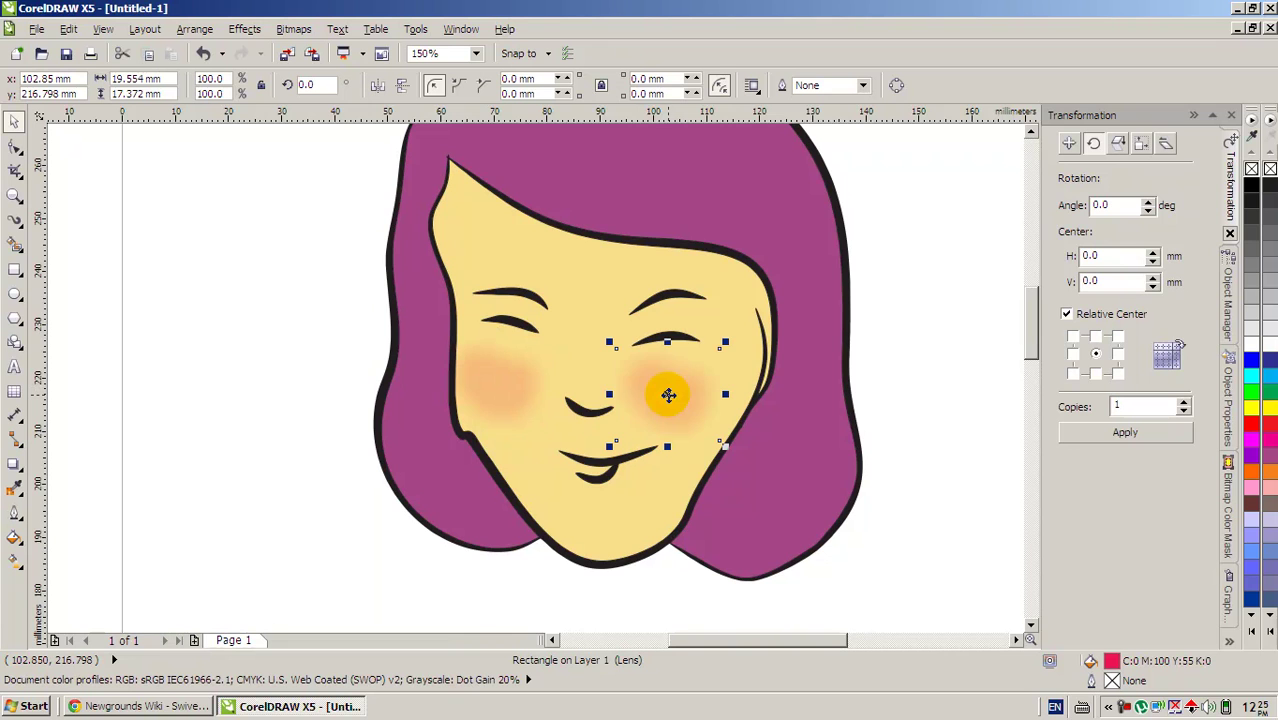
Mirror the copied blush vertically and horizontally, nudge it into place, and zoom out.
click(400, 88)
click(377, 87)
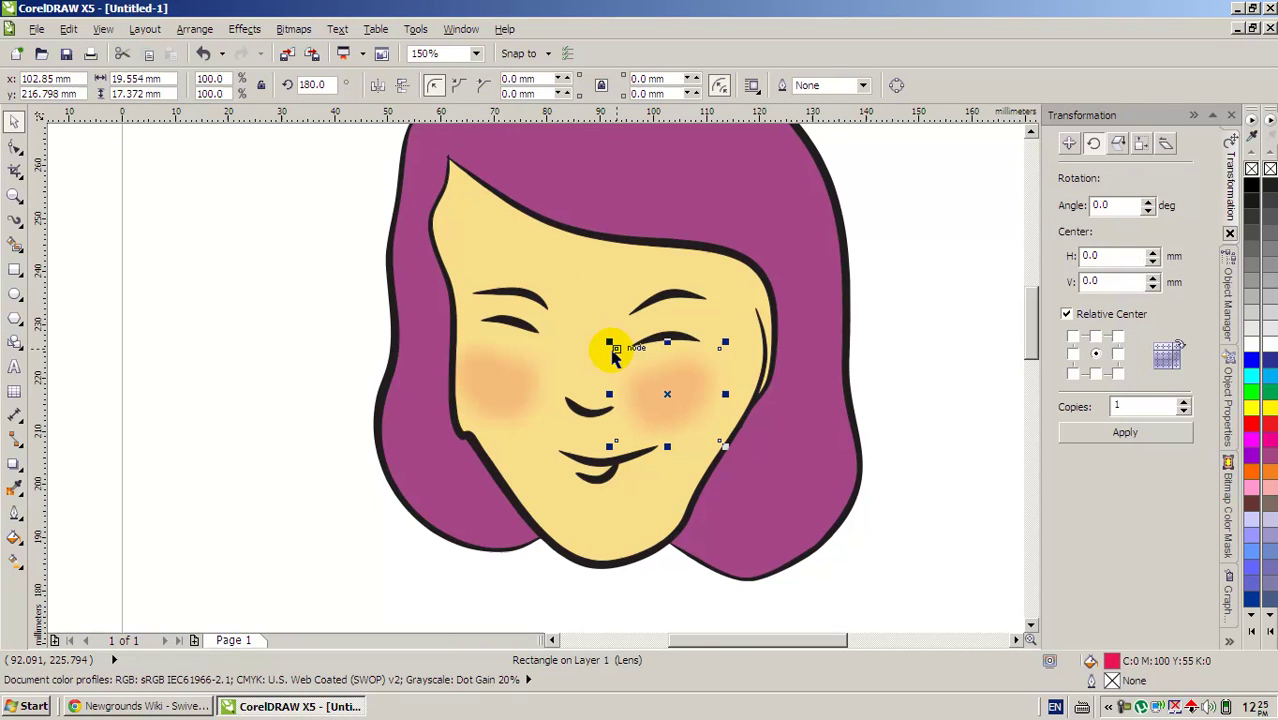
scroll(619, 354, up, 1)
drag(626, 456, 658, 462)
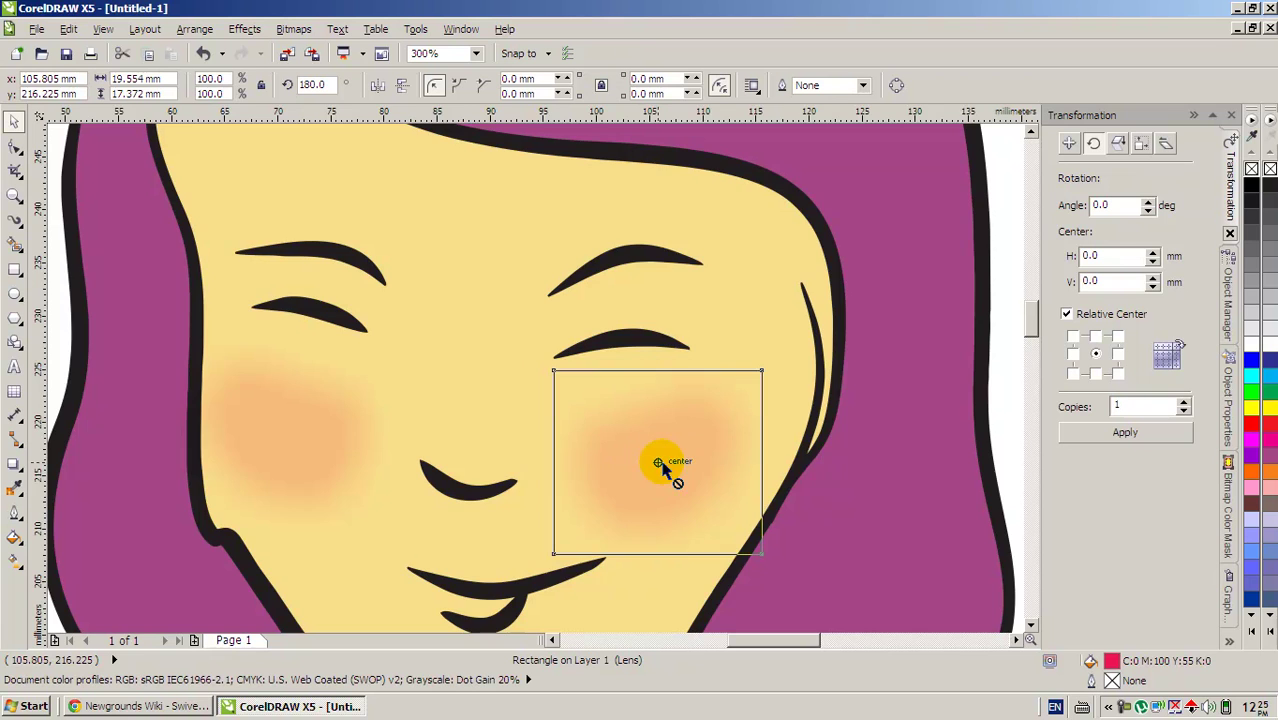
key(F3)
click(218, 357)
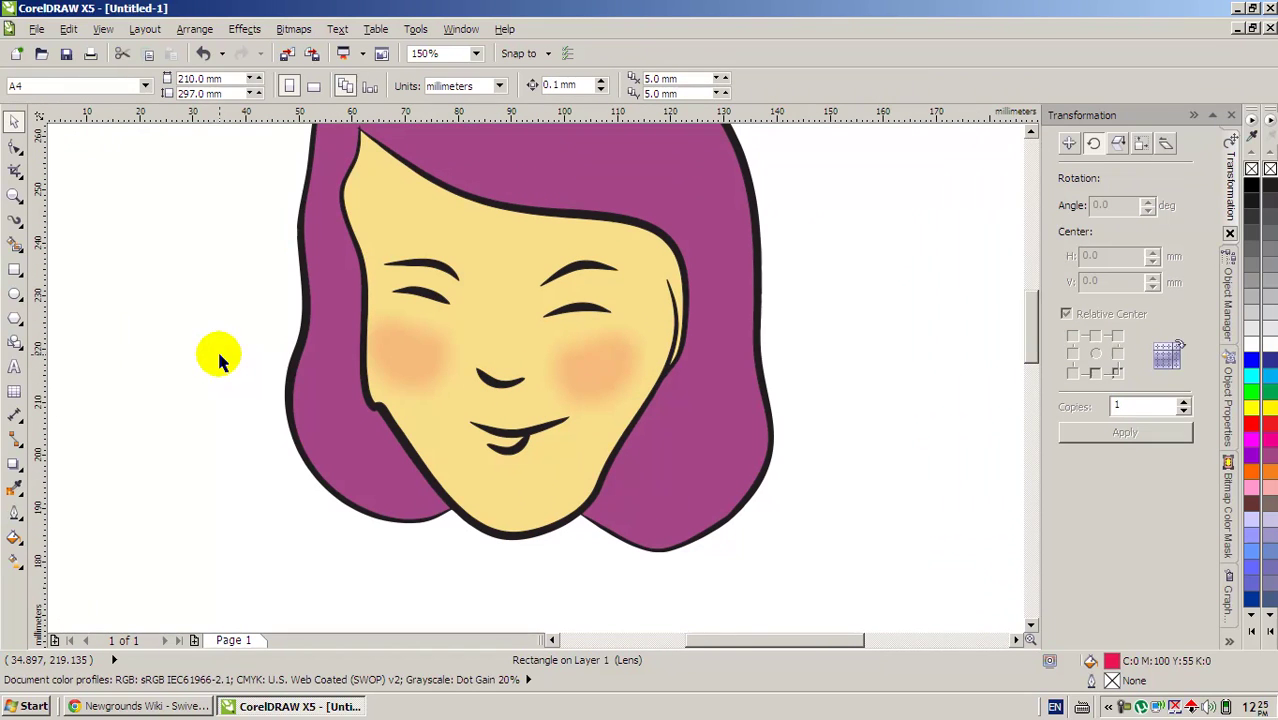
Give the left-cheek blush interactive transparency, testing values before settling on starting transparency 80.
click(407, 358)
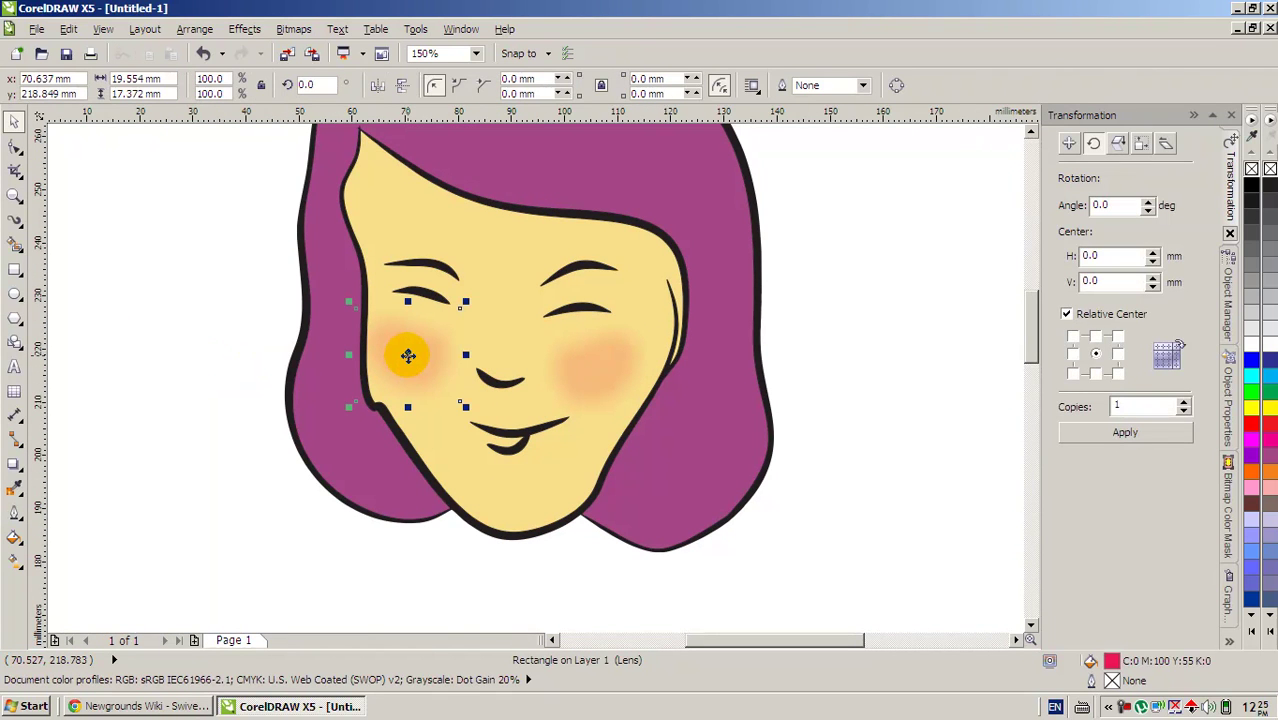
click(14, 466)
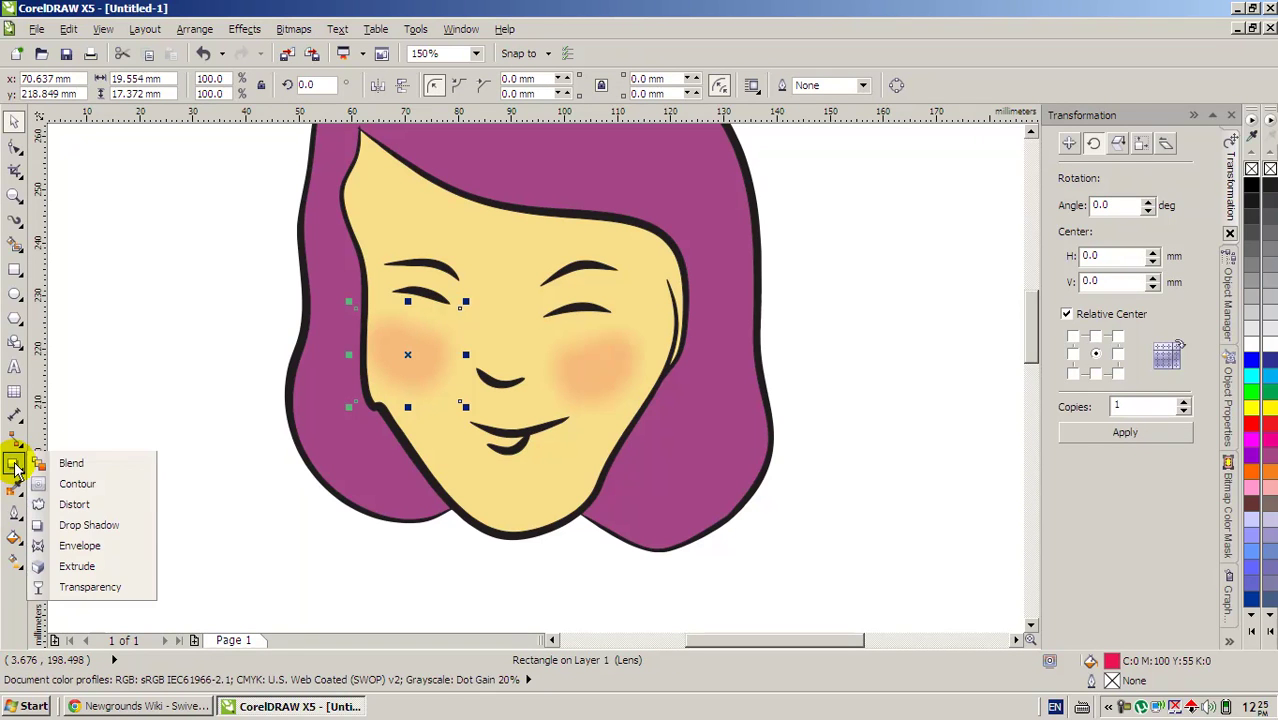
click(90, 587)
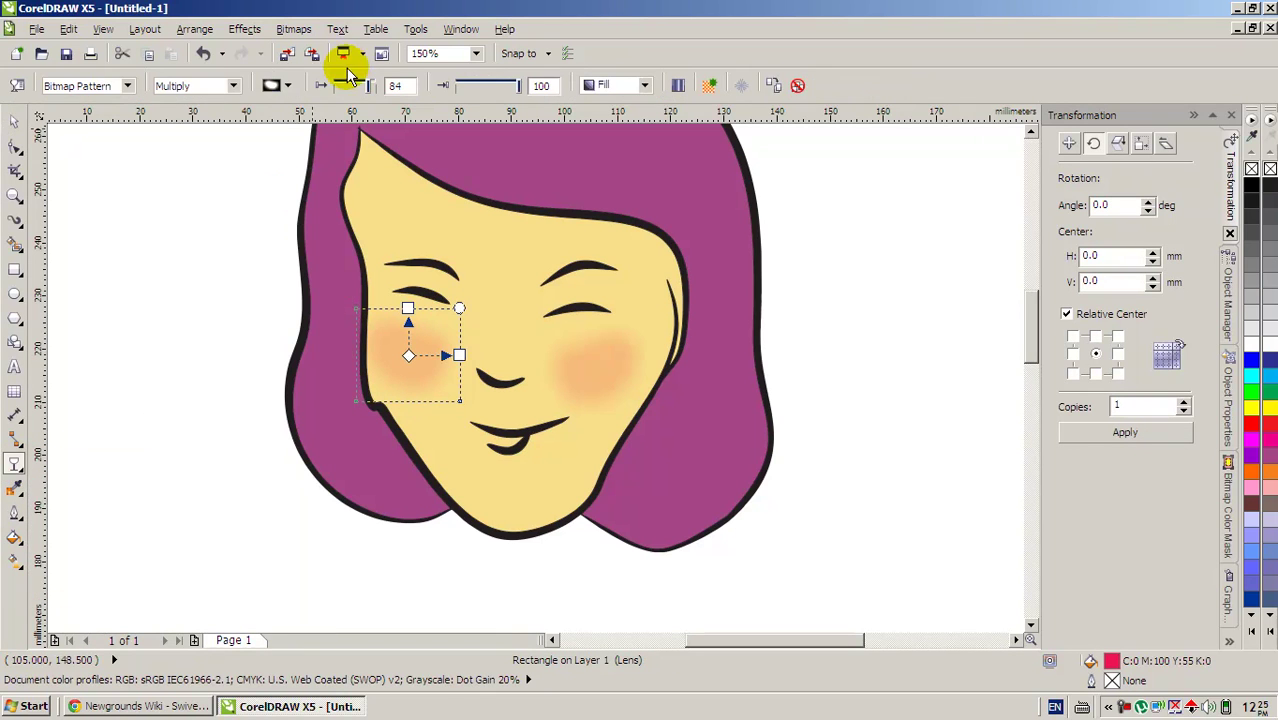
click(370, 88)
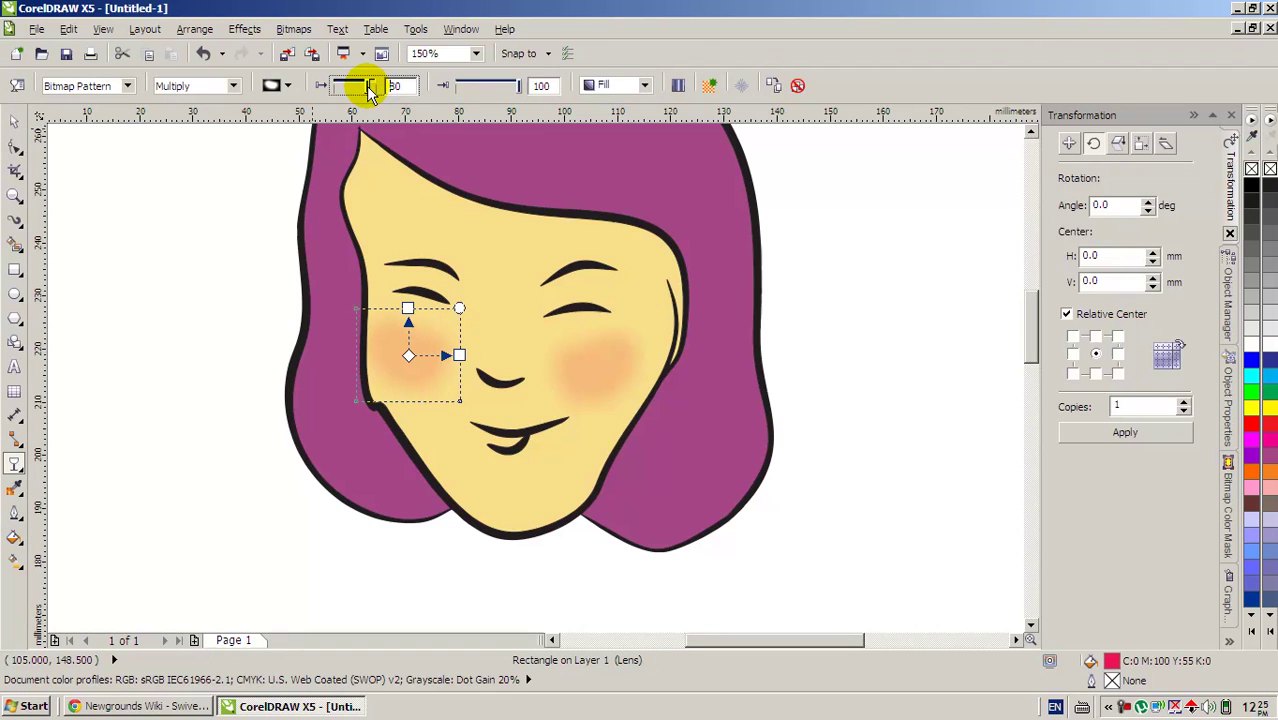
drag(370, 88, 366, 90)
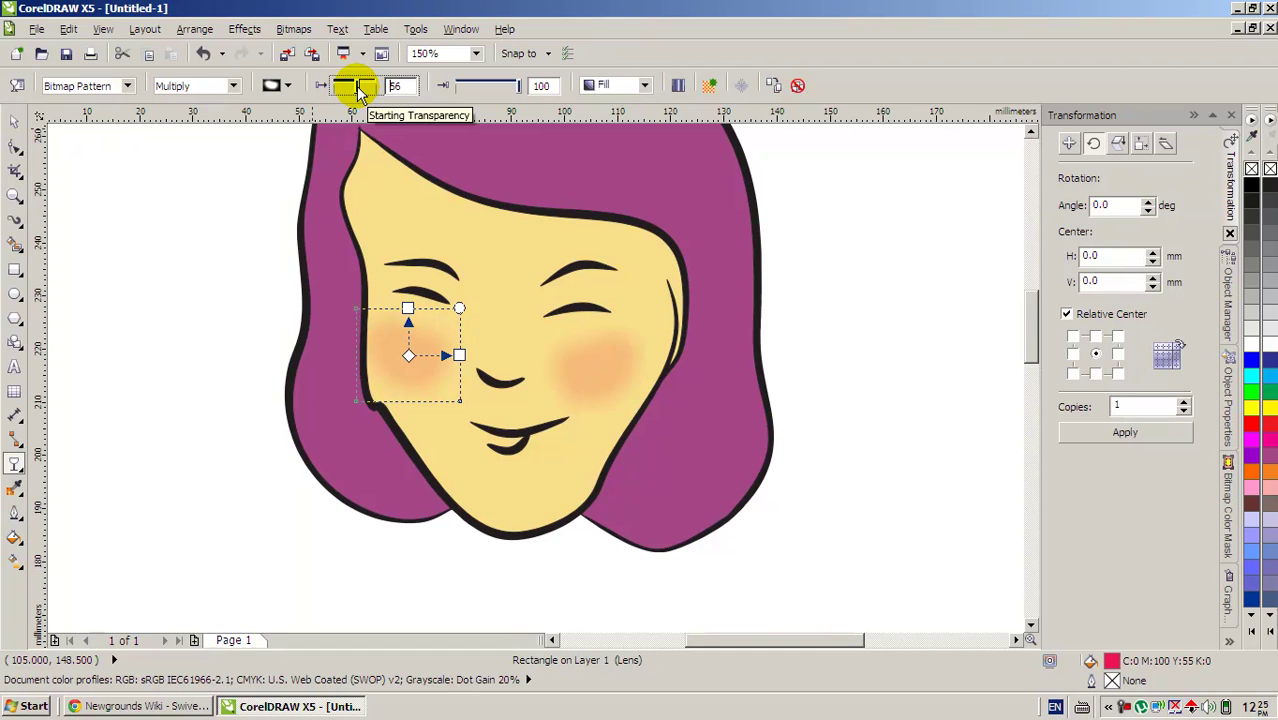
click(355, 90)
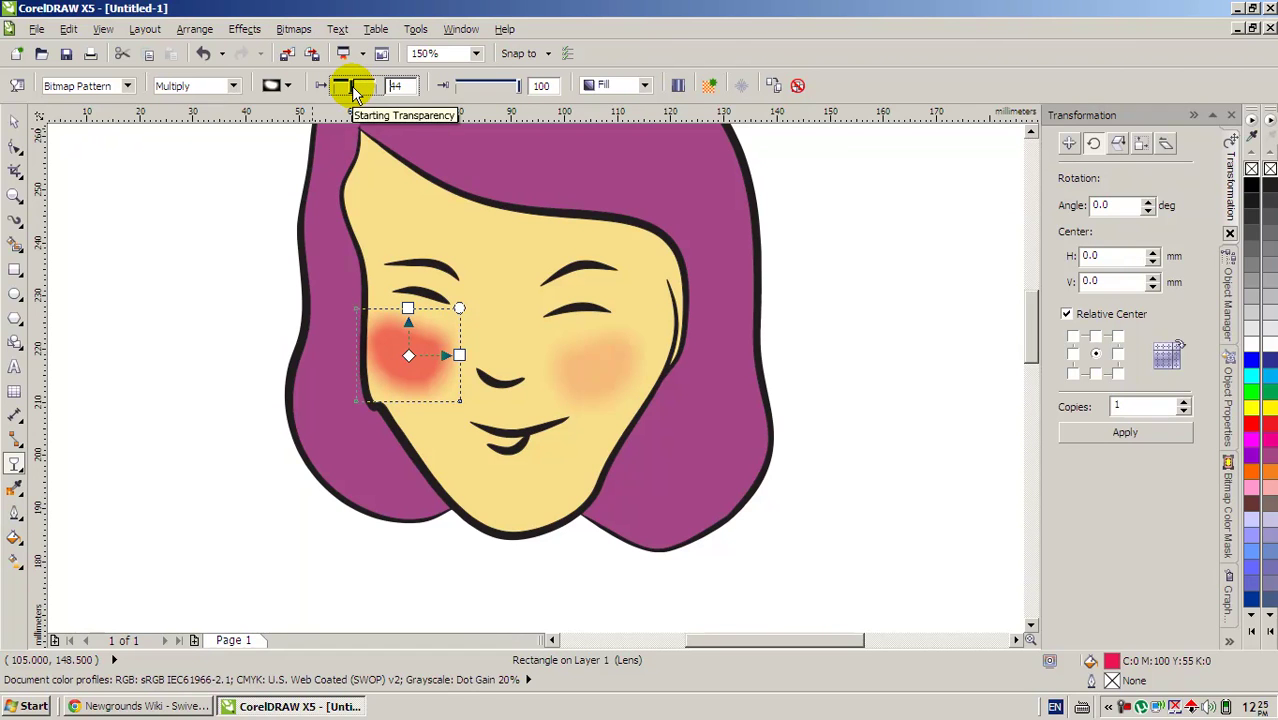
drag(352, 90, 370, 90)
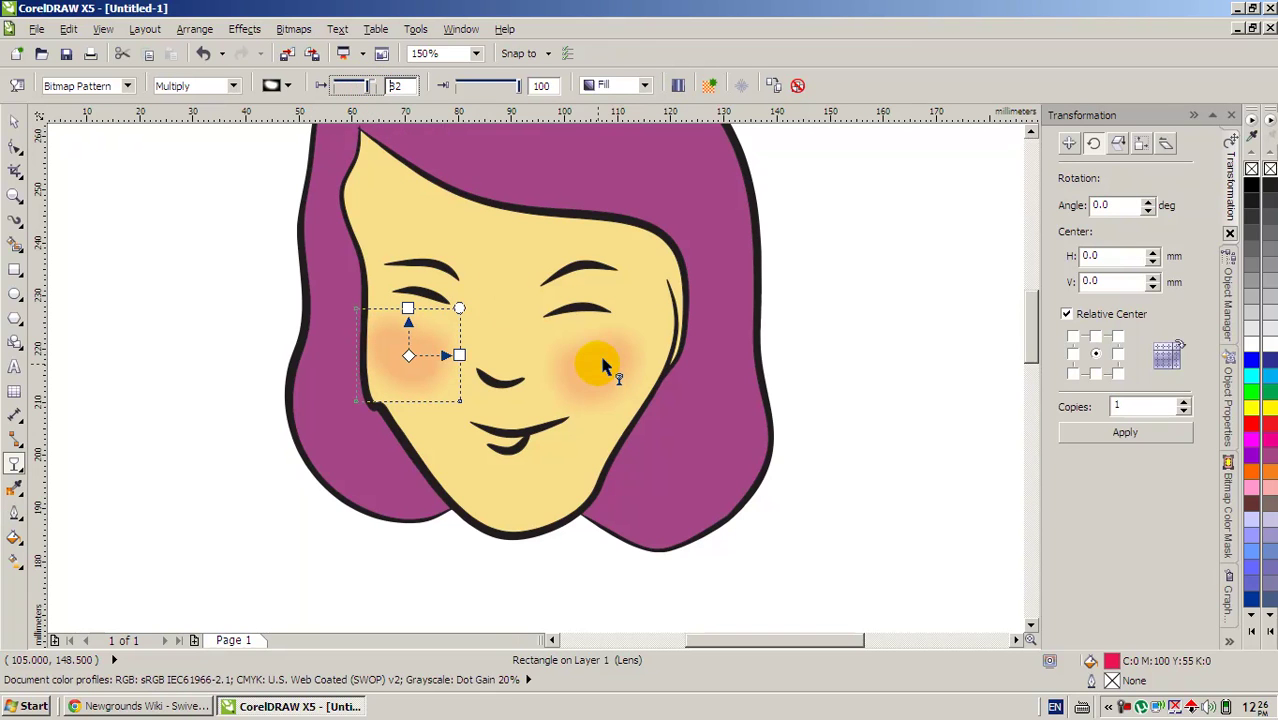
Set the right-cheek blush's starting transparency to about 83.
drag(603, 367, 595, 369)
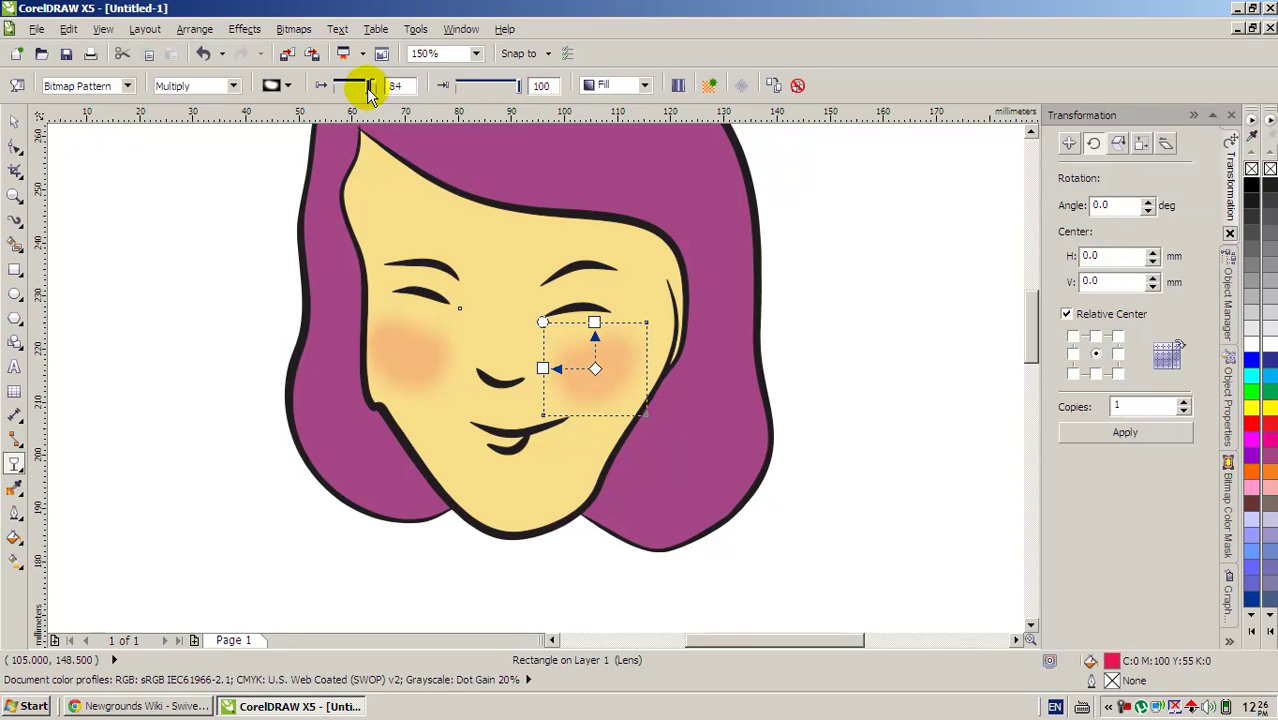
mouse_move(370, 90)
mouse_down()
mouse_move(383, 92)
mouse_move(371, 90)
mouse_up()
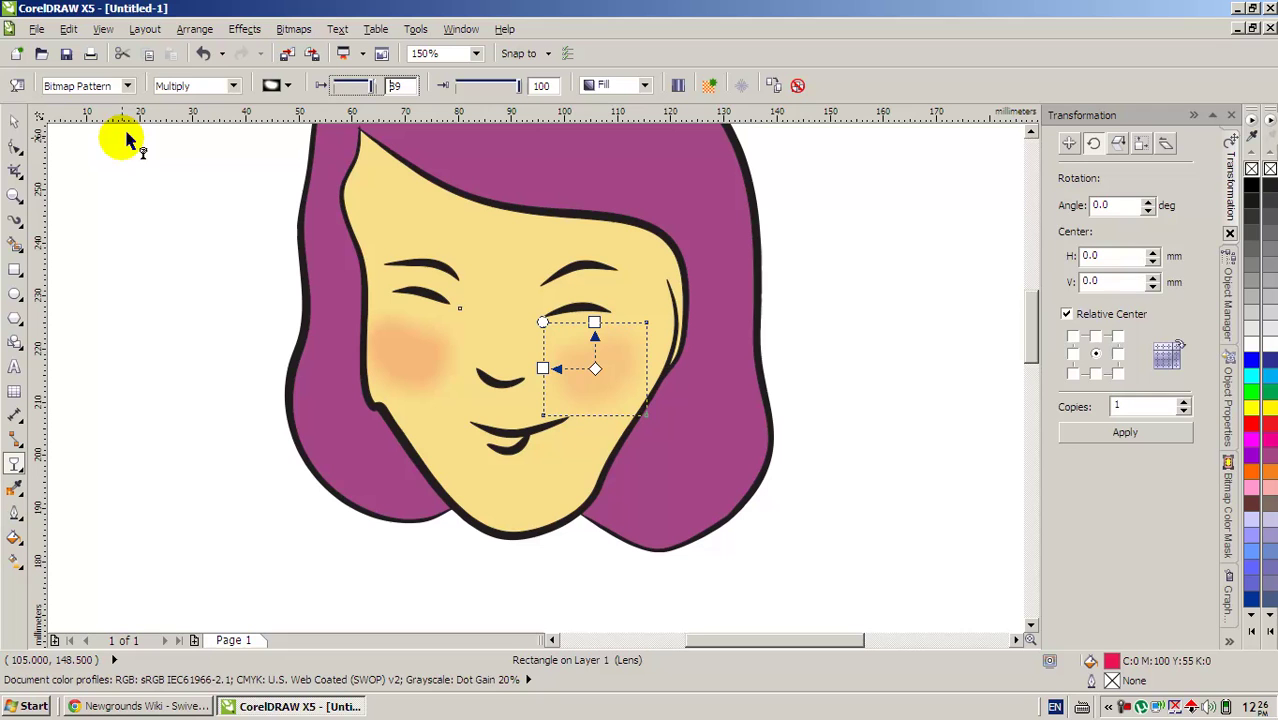
click(15, 121)
click(157, 271)
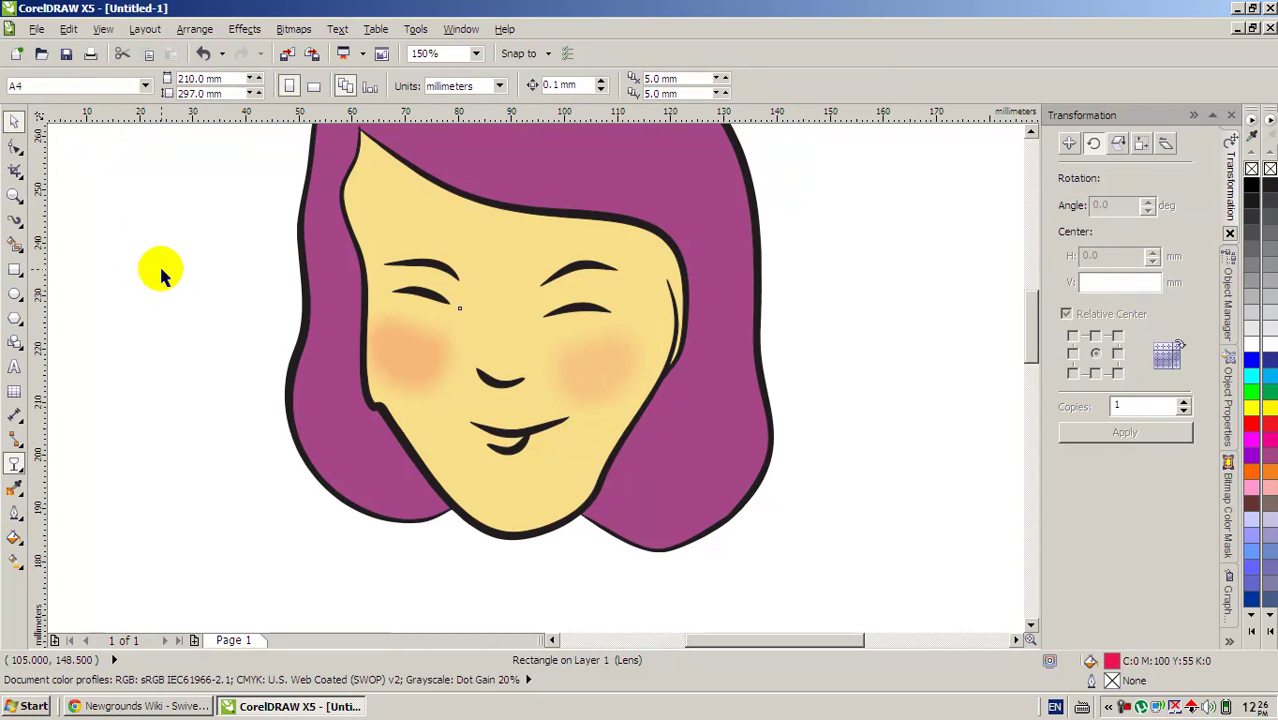
Raise the left-cheek blush's starting transparency to about 89, then deselect it.
click(400, 355)
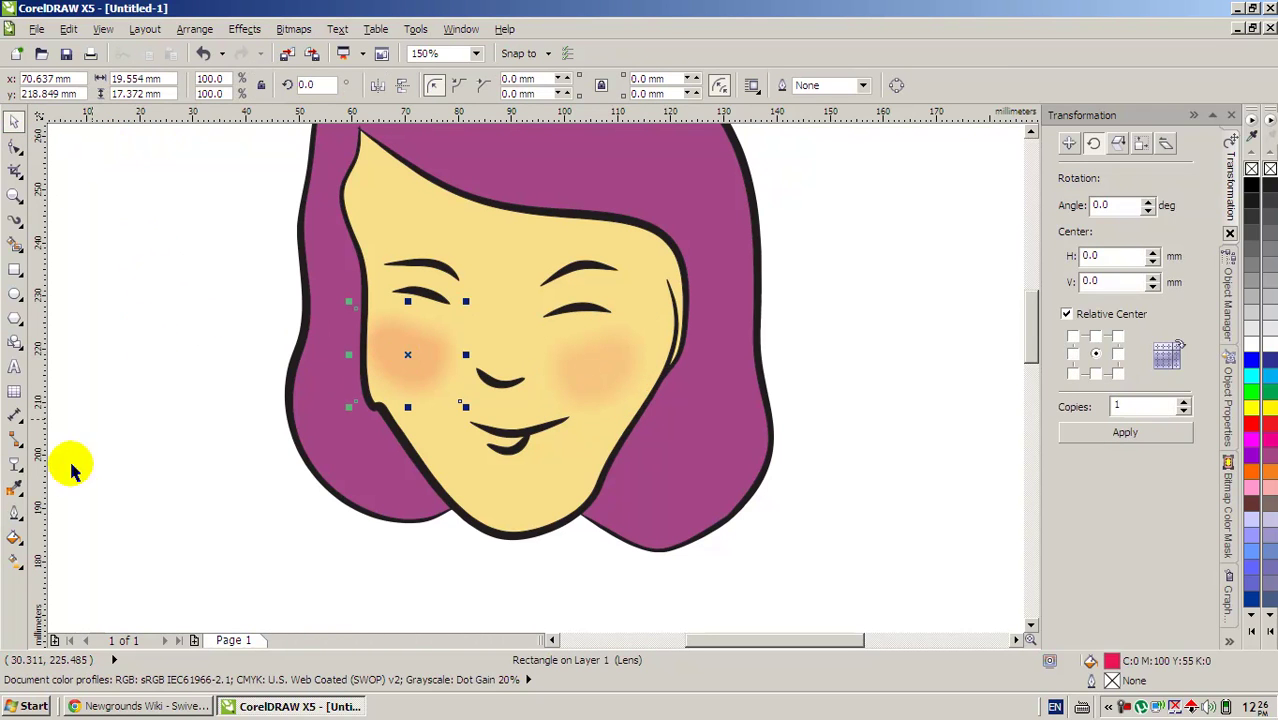
click(15, 463)
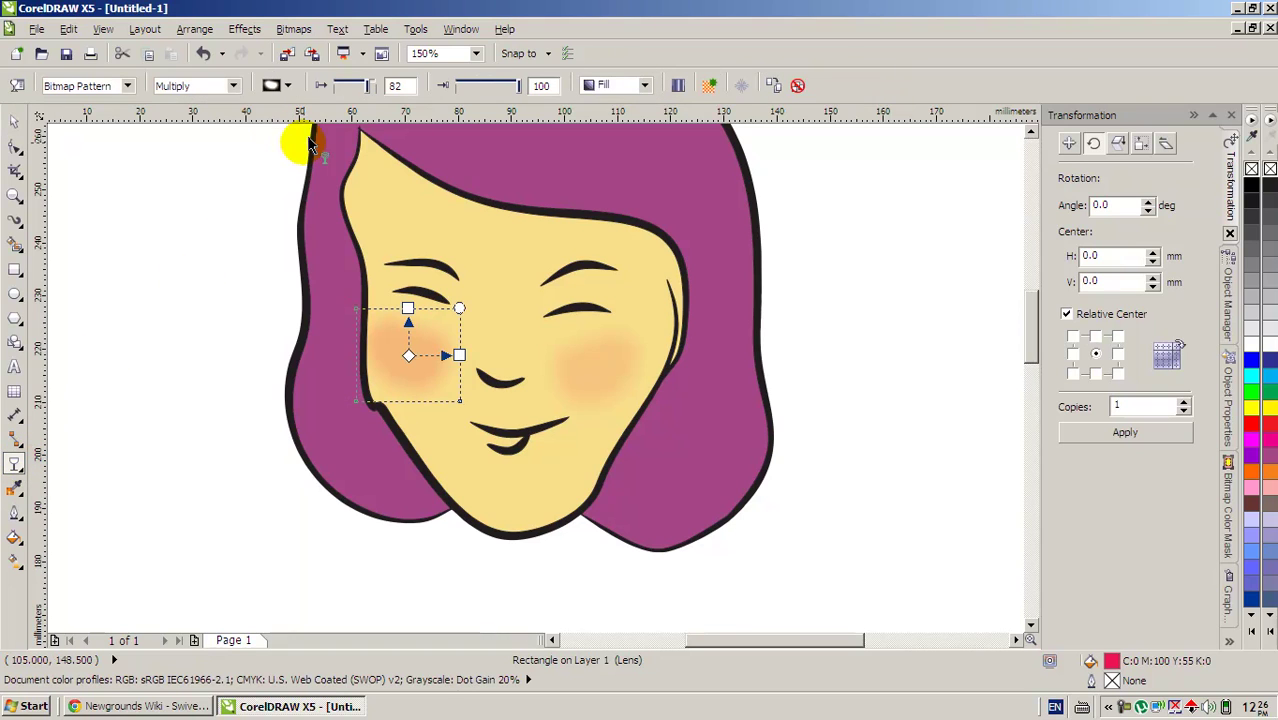
drag(369, 88, 374, 90)
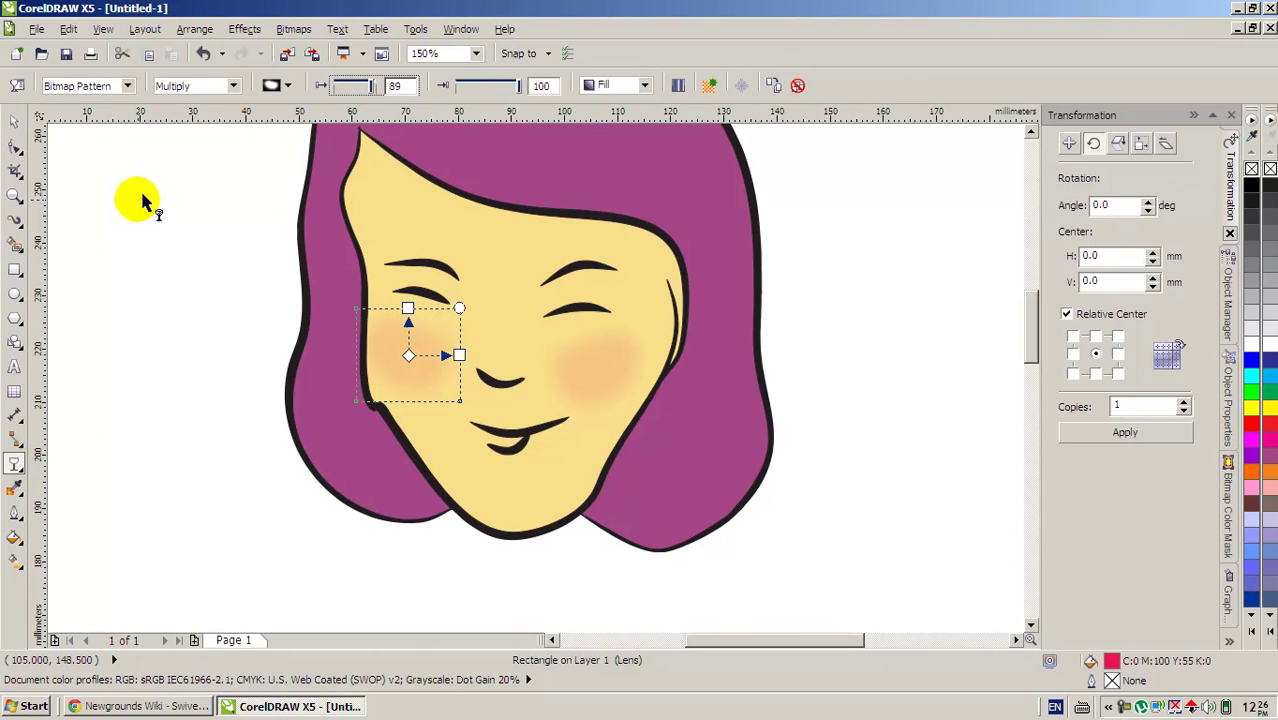
click(14, 120)
click(177, 262)
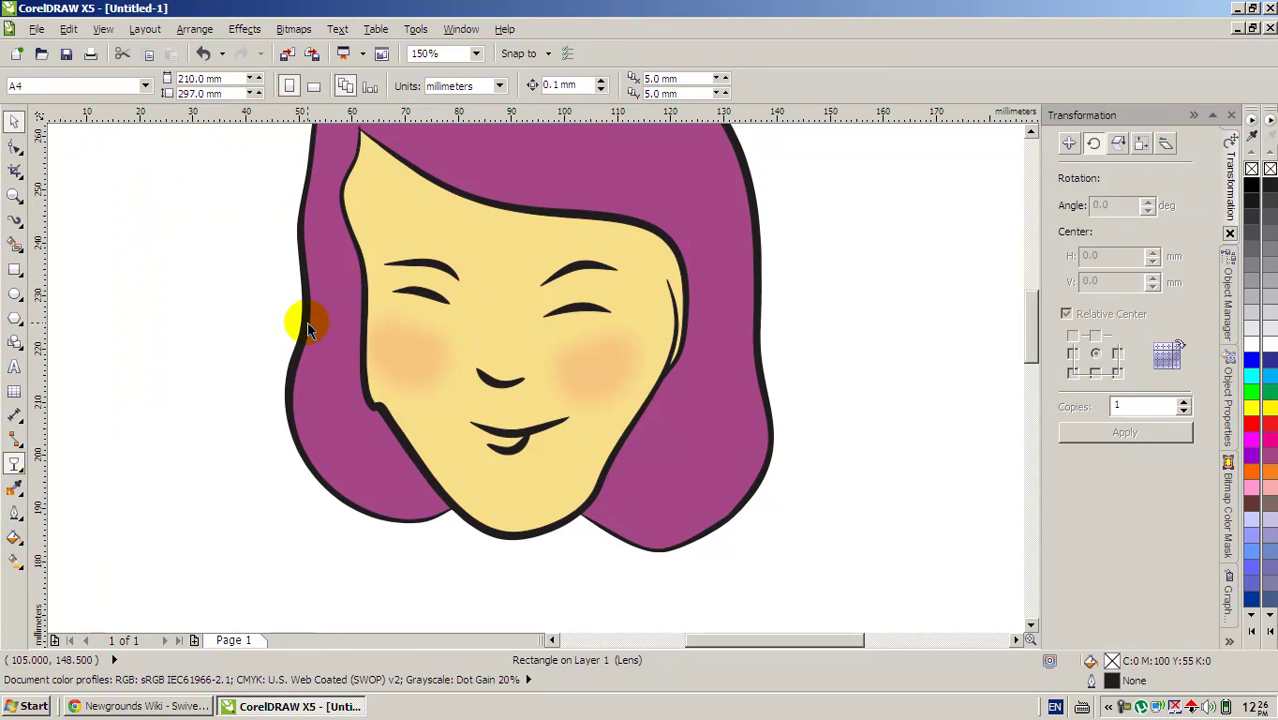
scroll(536, 372, down, 2)
scroll(539, 375, up, 1)
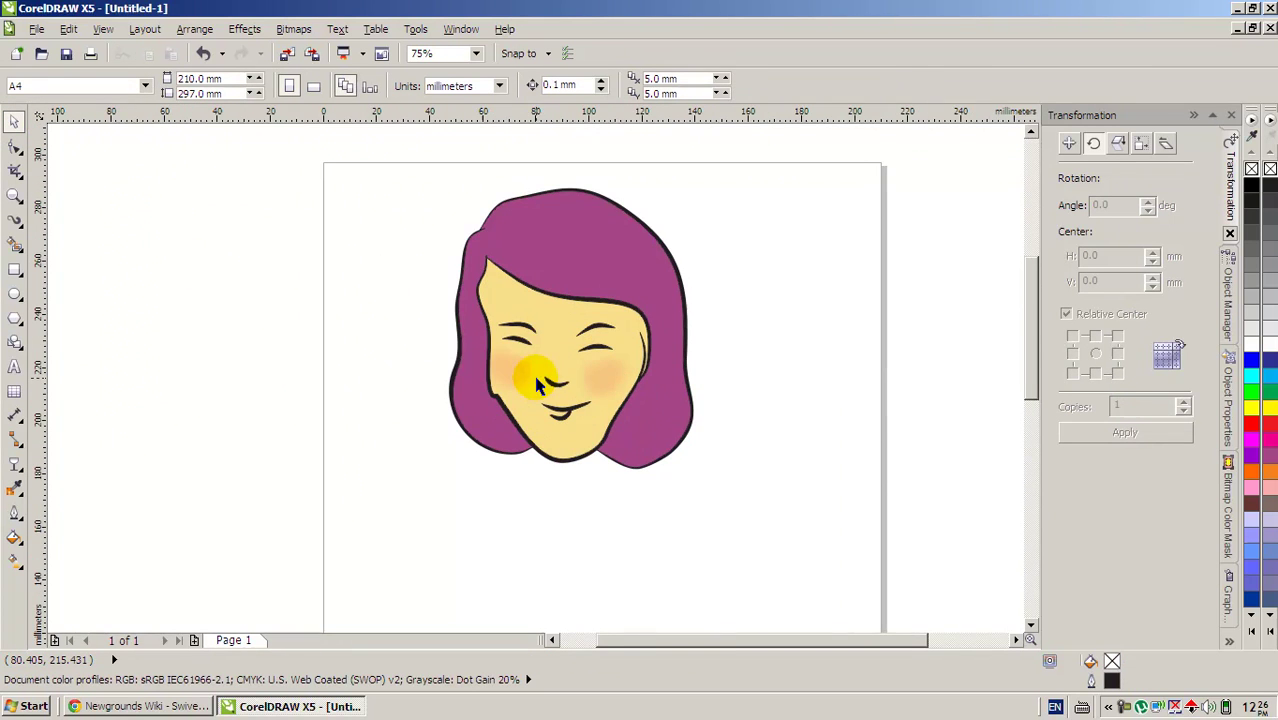